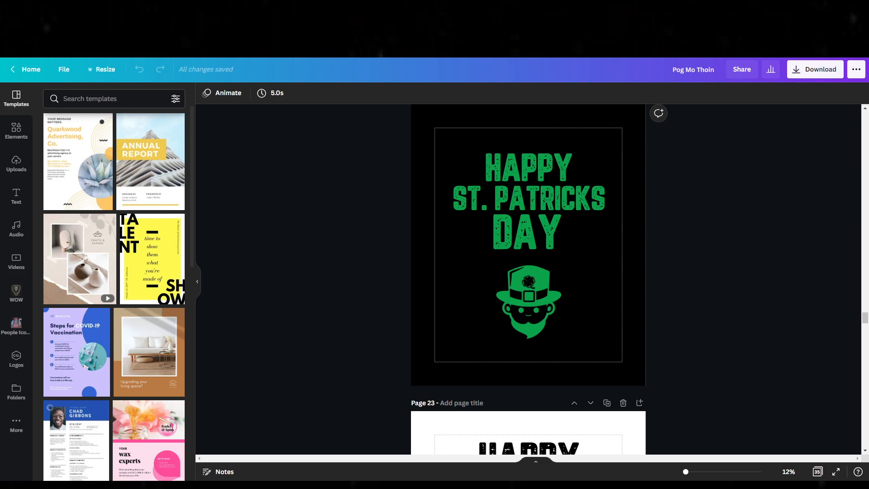
# Step: Switch from the Canva design to the Placeit website
pyautogui.press('F11')
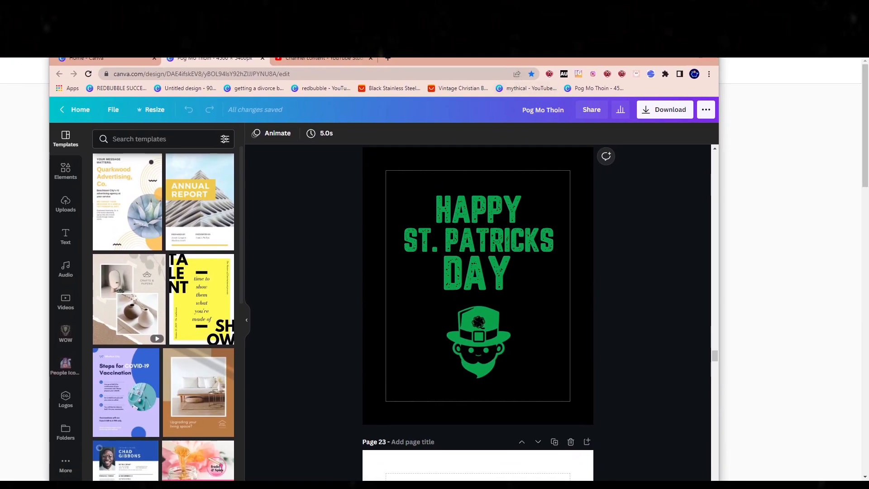
pyautogui.press('F11')
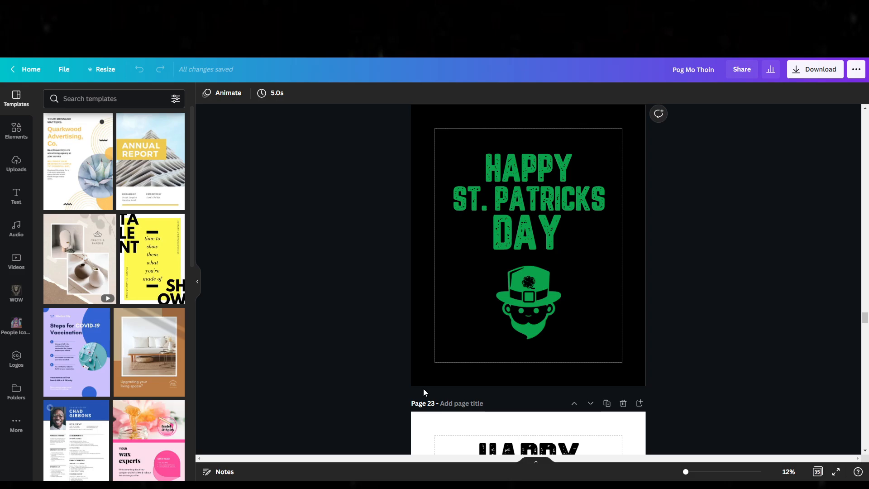
pyautogui.moveTo(104, 17); pyautogui.dragTo(104, 37)
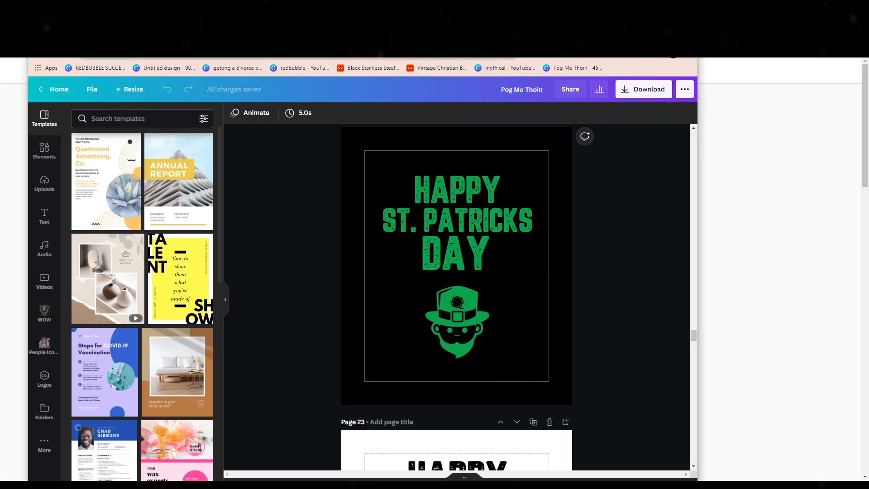
pyautogui.click(154, 9)
# Step: Search all Placeit categories for "shirt model"
pyautogui.scroll(5, 284, 193)
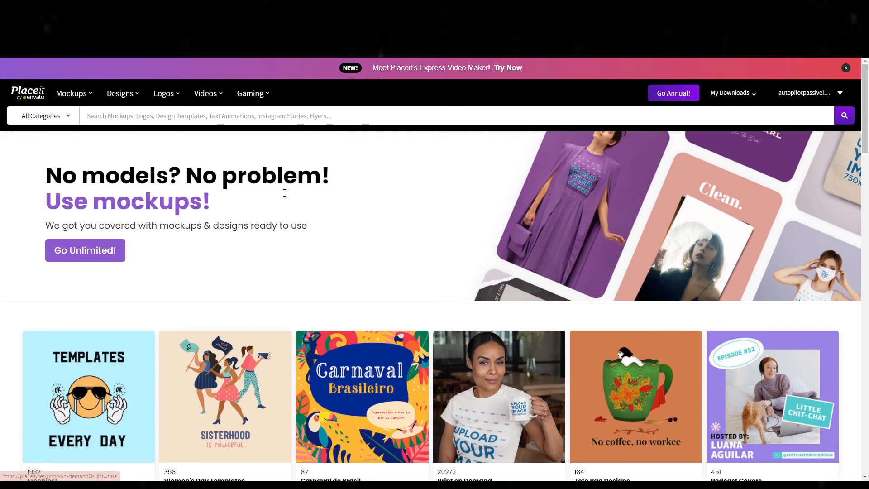
pyautogui.scroll(-10, 325, 267)
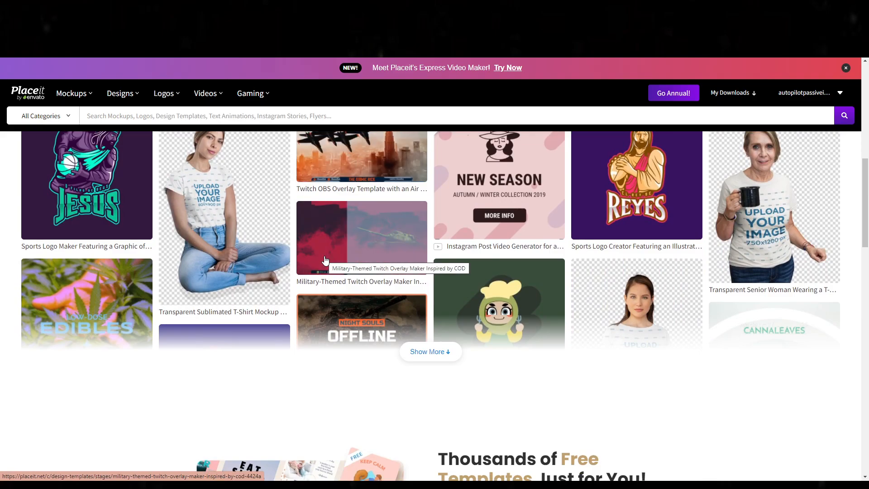
pyautogui.scroll(1, 227, 273)
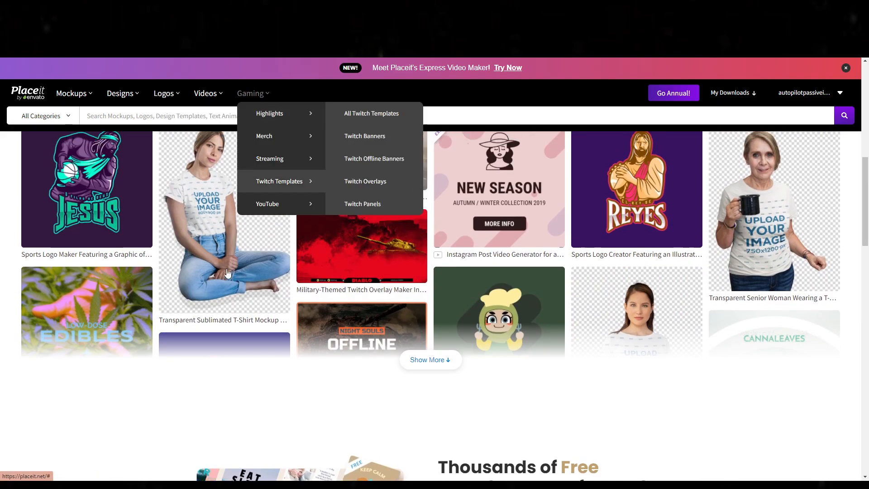
pyautogui.scroll(8, 257, 330)
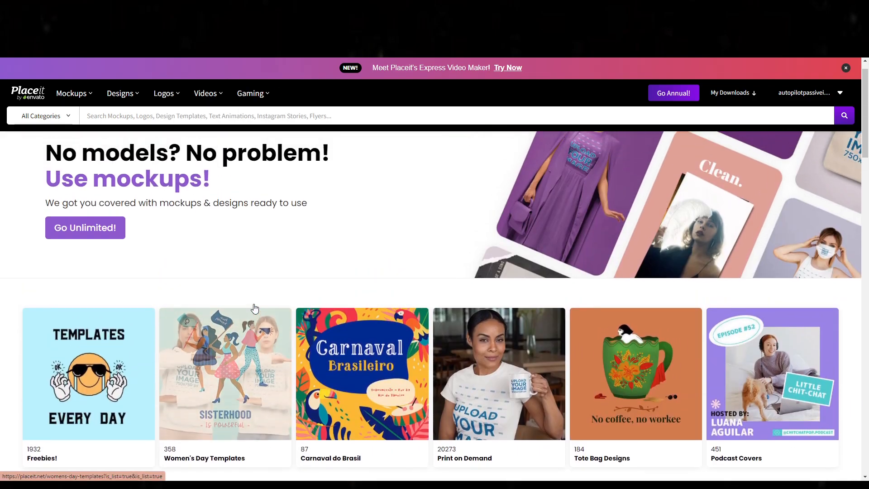
pyautogui.scroll(1, 254, 308)
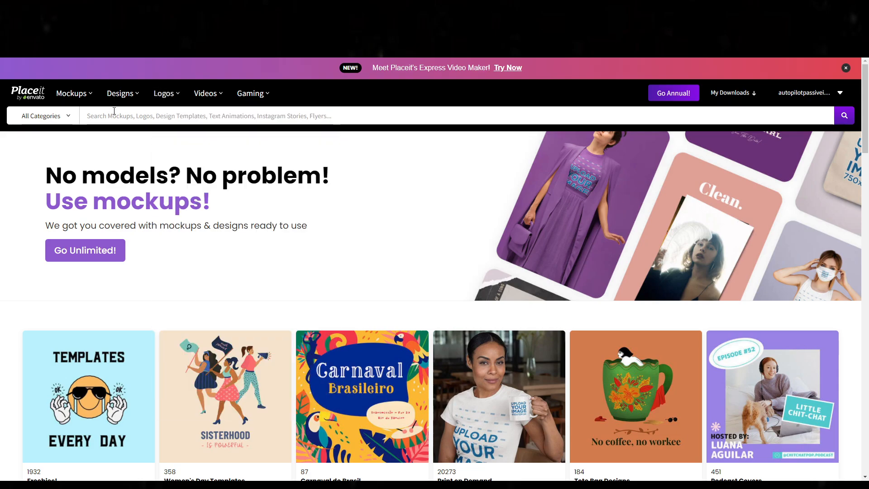
pyautogui.write('shir')
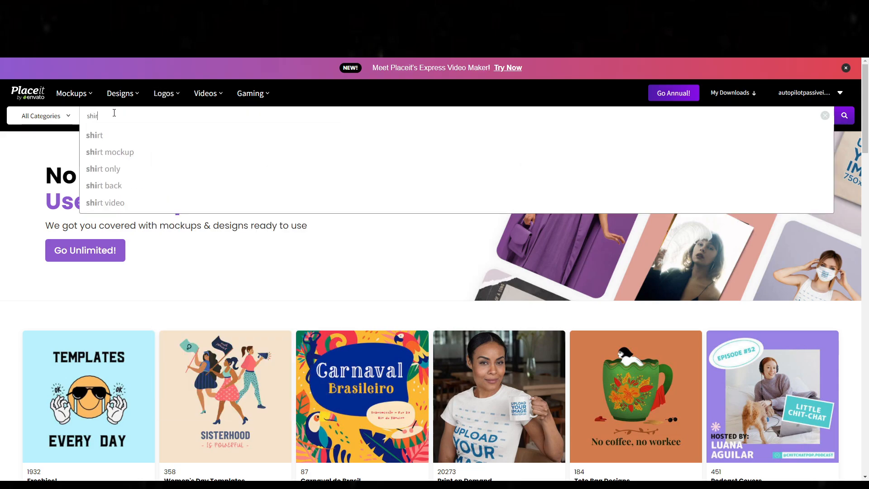
pyautogui.write('t')
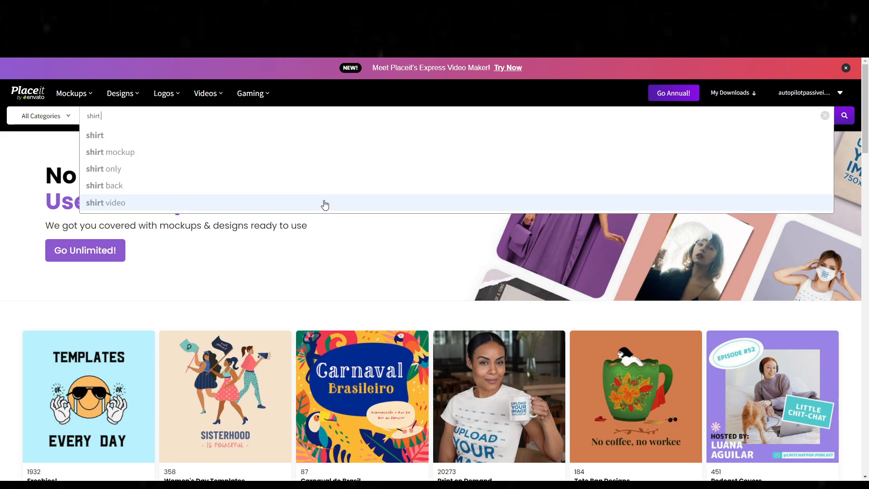
pyautogui.write(' model')
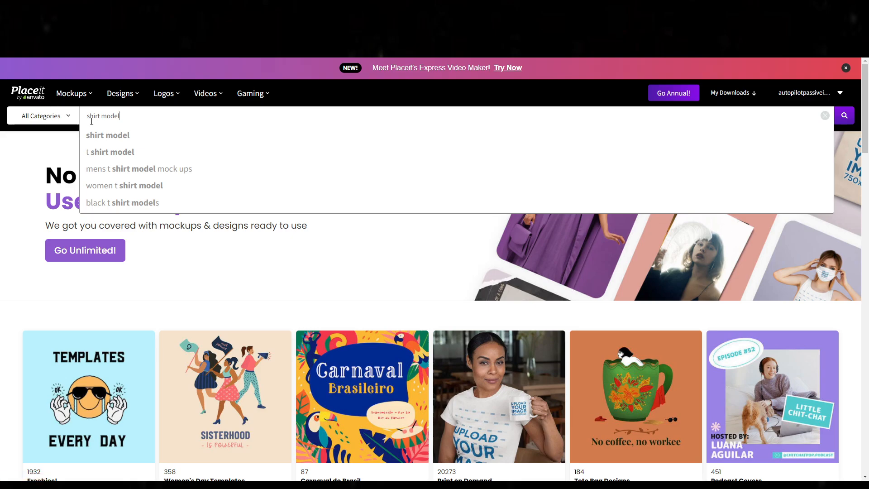
pyautogui.click(110, 141)
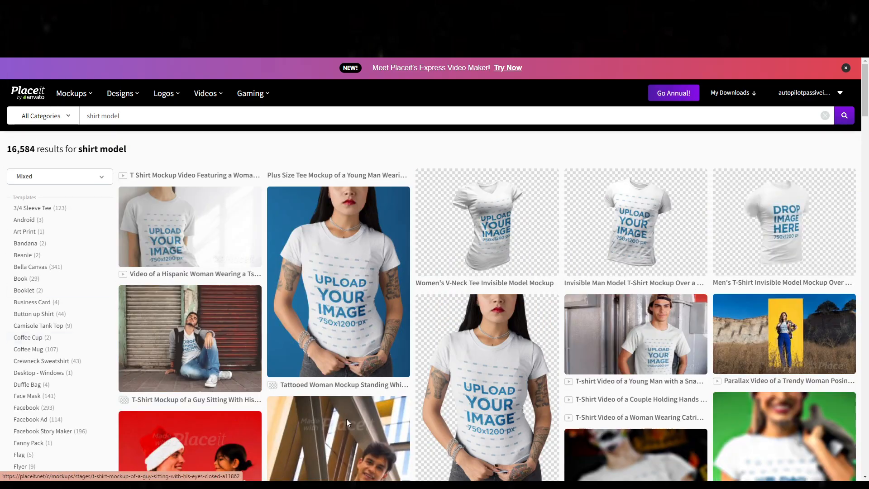
# Step: Look through the shirt model results for usable T-shirt mockups
pyautogui.scroll(-6, 387, 316)
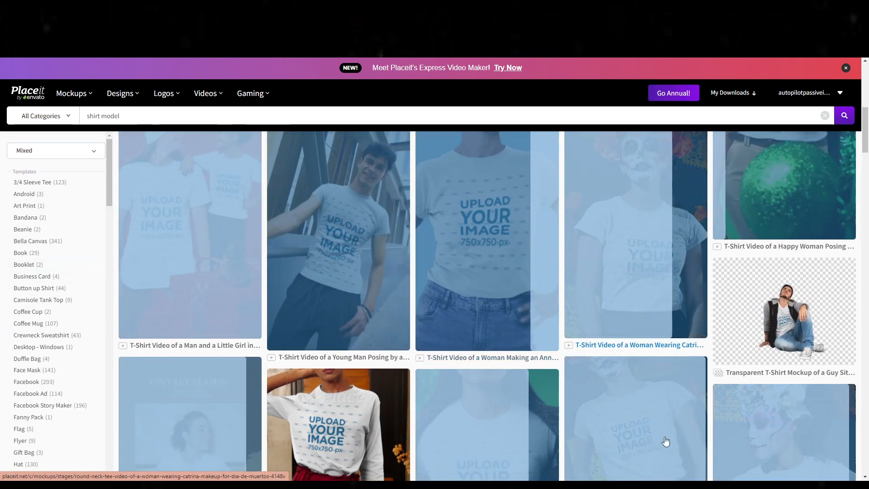
pyautogui.scroll(-4, 603, 382)
pyautogui.scroll(-8, 464, 443)
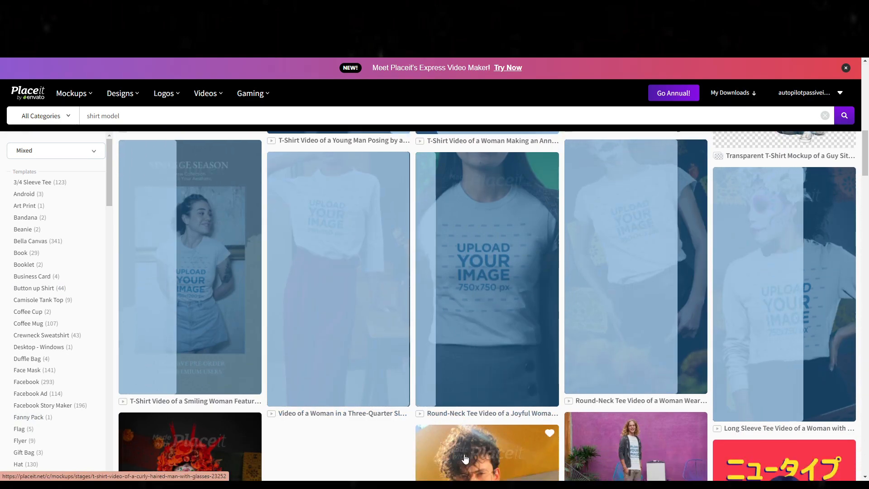
pyautogui.scroll(5, 398, 413)
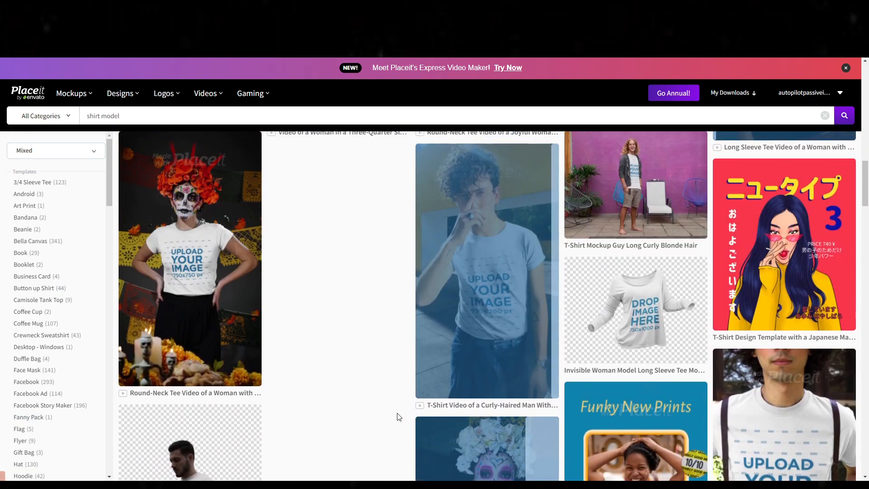
pyautogui.scroll(-2, 399, 417)
# Step: Switch back to the St. Patrick's Day design in Canva
pyautogui.click(837, 17)
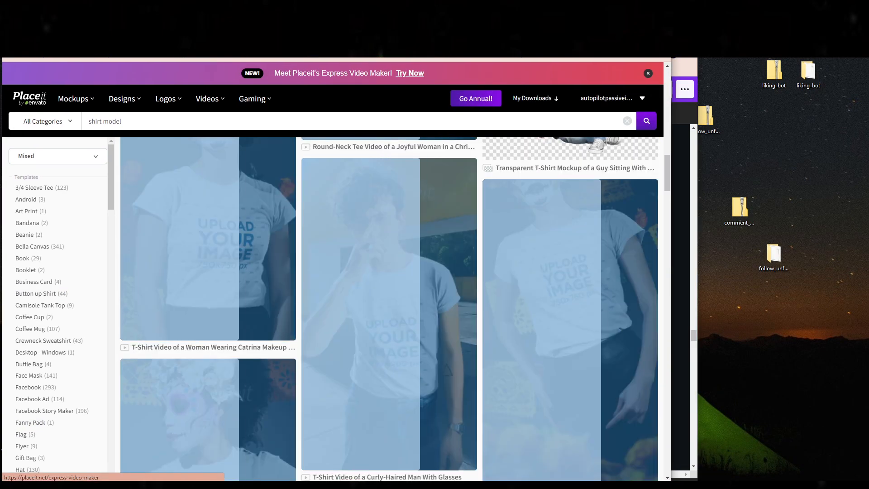
pyautogui.hotkey('alt', 'Tab')
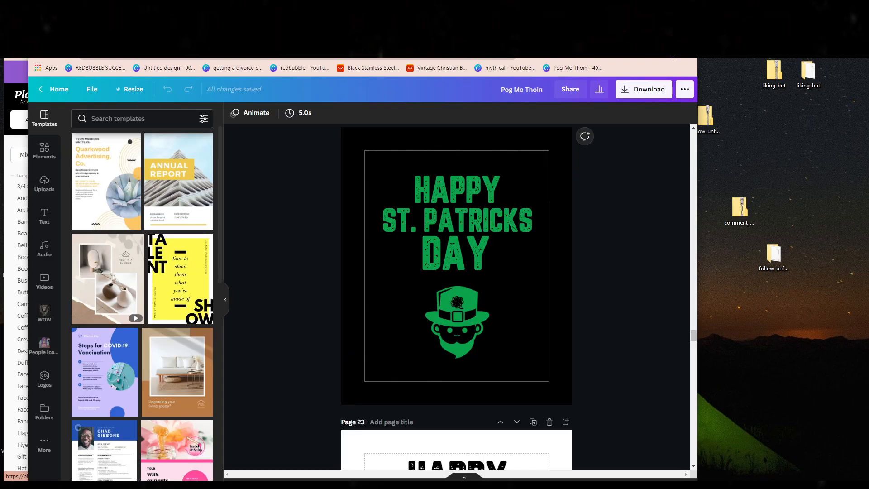
pyautogui.moveTo(622, 22); pyautogui.dragTo(598, 1)
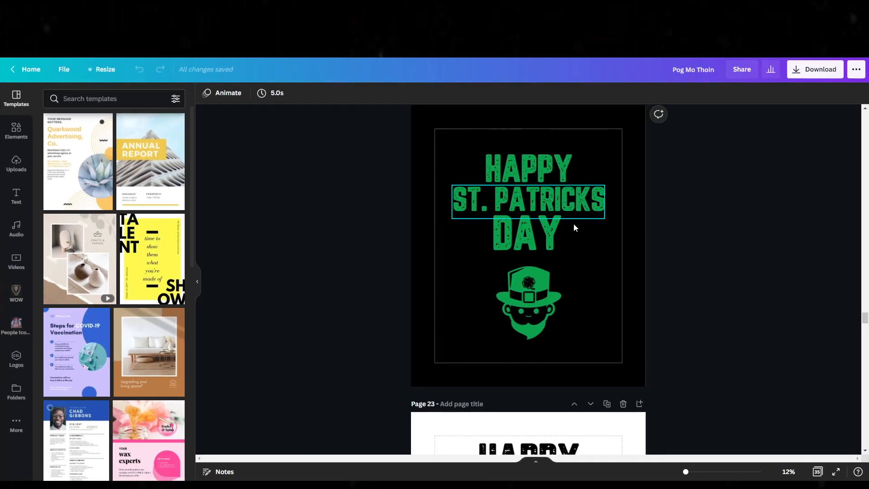
# Step: Enlarge the three "Happy St. Patricks Day" text lines on page 22 together and move them up to the frame's upper edge
pyautogui.scroll(1, 567, 280)
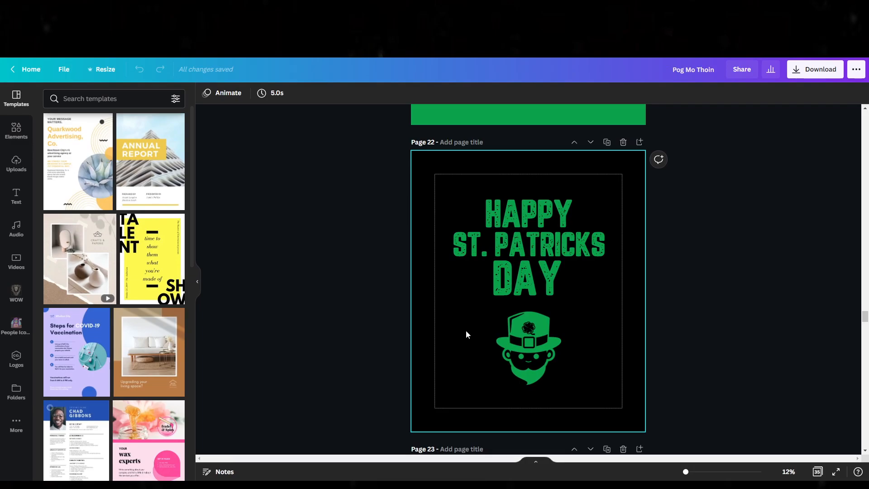
pyautogui.moveTo(743, 178); pyautogui.dragTo(451, 307)
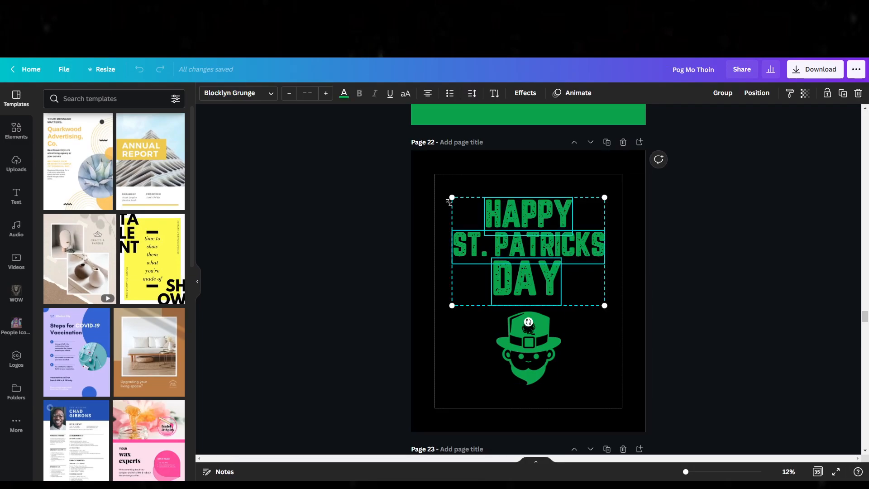
pyautogui.moveTo(430, 200); pyautogui.dragTo(424, 198)
pyautogui.moveTo(503, 212); pyautogui.dragTo(512, 201)
# Step: Enlarge the leprechaun head graphic on page 22 and centre it beneath the word "Day"
pyautogui.click(536, 324)
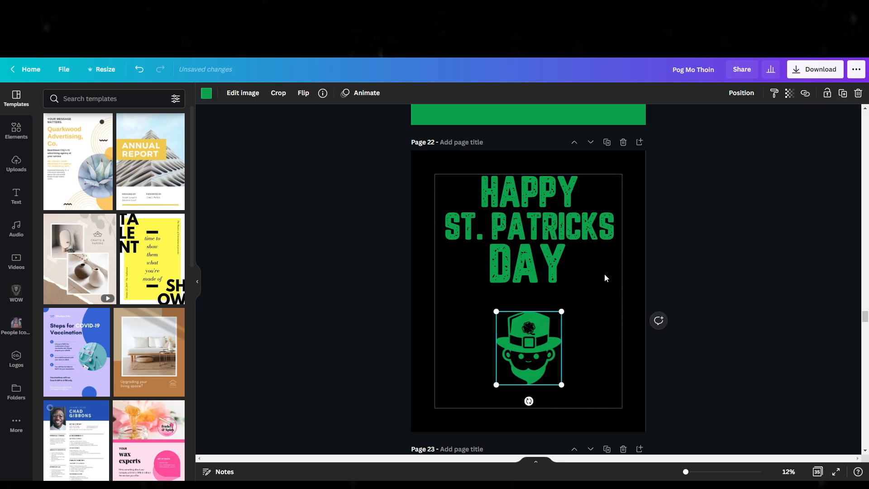
pyautogui.moveTo(561, 311); pyautogui.dragTo(585, 281)
pyautogui.moveTo(556, 331); pyautogui.dragTo(545, 342)
# Step: Download only page 22 as a PNG with a transparent background
pyautogui.click(816, 75)
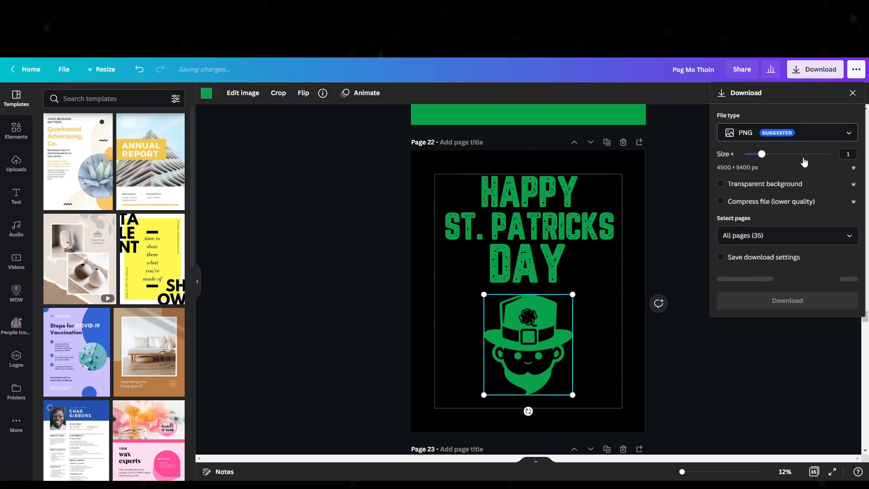
pyautogui.click(739, 184)
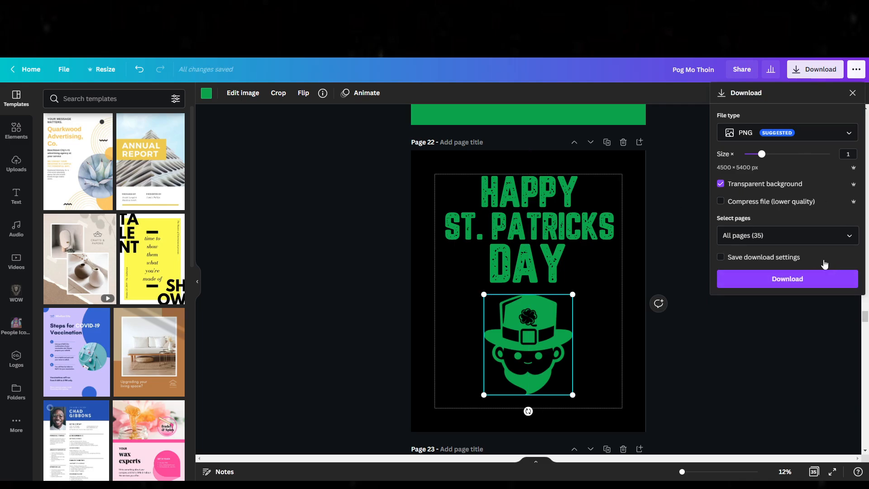
pyautogui.click(848, 244)
pyautogui.scroll(-10, 787, 326)
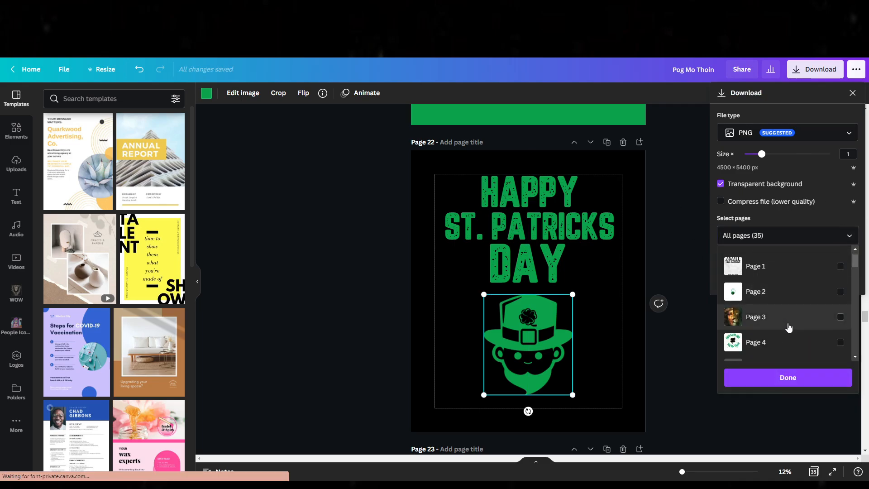
pyautogui.scroll(-4, 791, 330)
pyautogui.scroll(3, 791, 330)
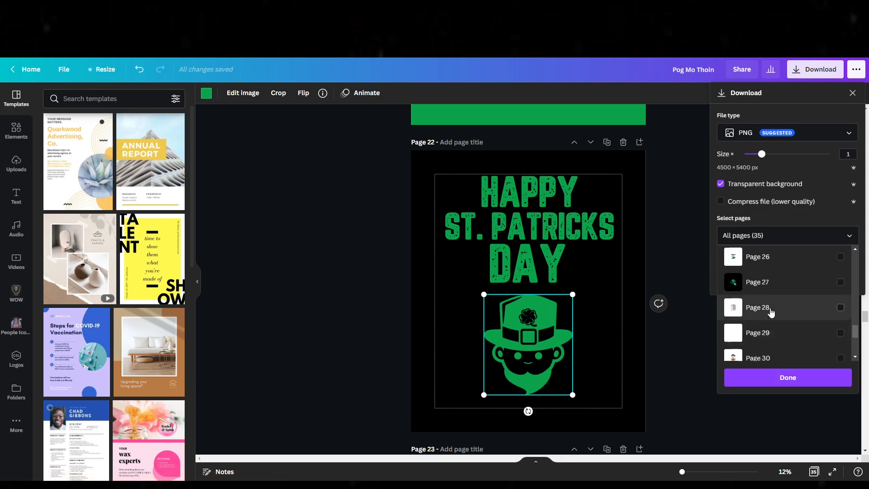
pyautogui.scroll(1, 770, 301)
pyautogui.scroll(3, 766, 290)
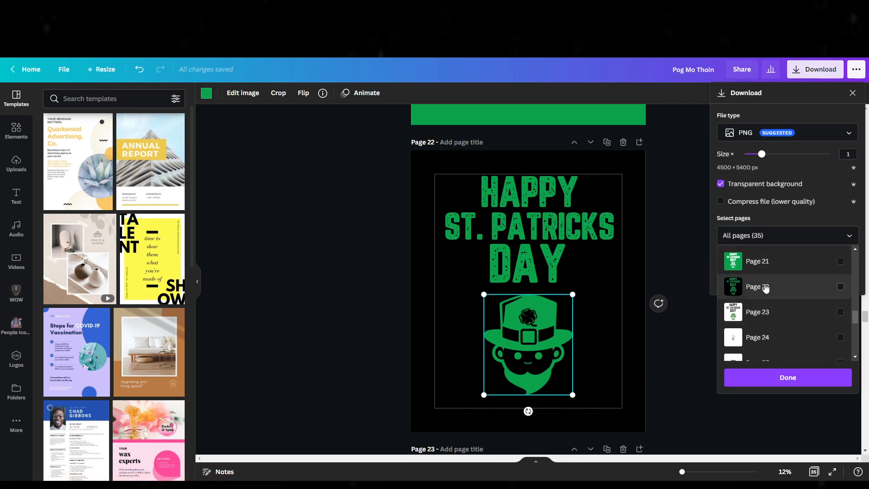
pyautogui.click(766, 287)
pyautogui.click(834, 221)
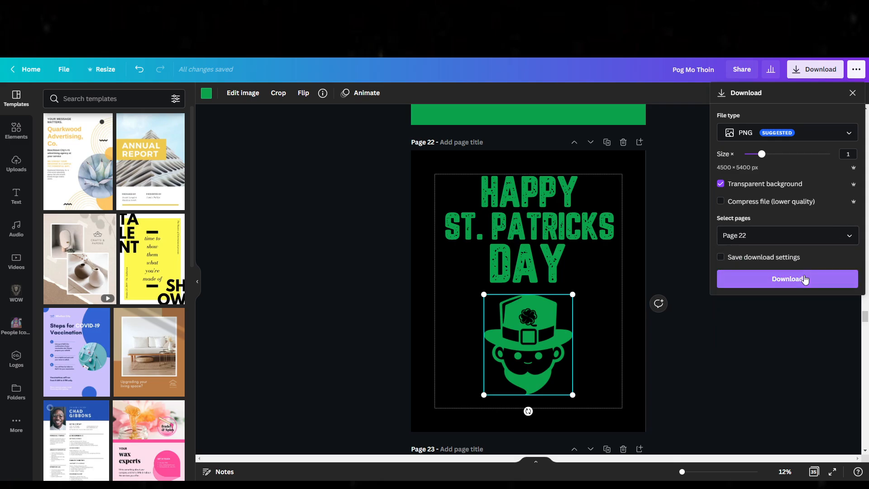
pyautogui.click(807, 279)
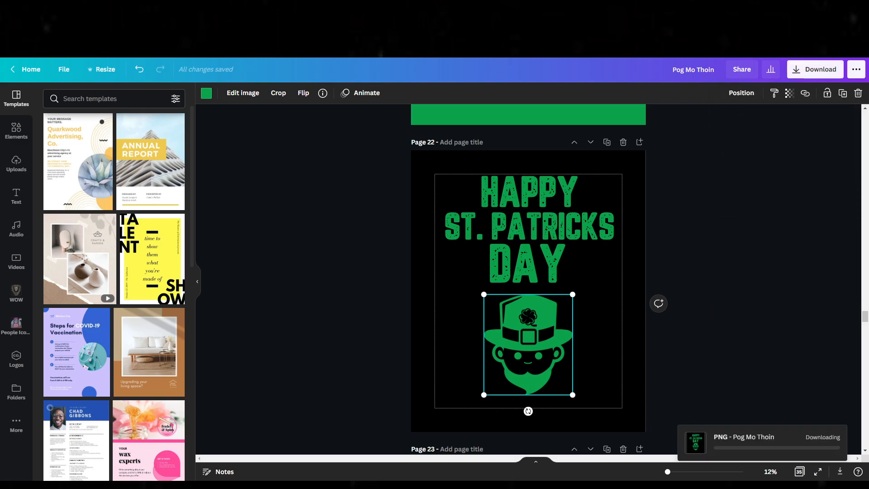
# Step: Switch from Canva to the shirt model results on Placeit
pyautogui.click(838, 15)
pyautogui.hotkey('alt', 'Tab')
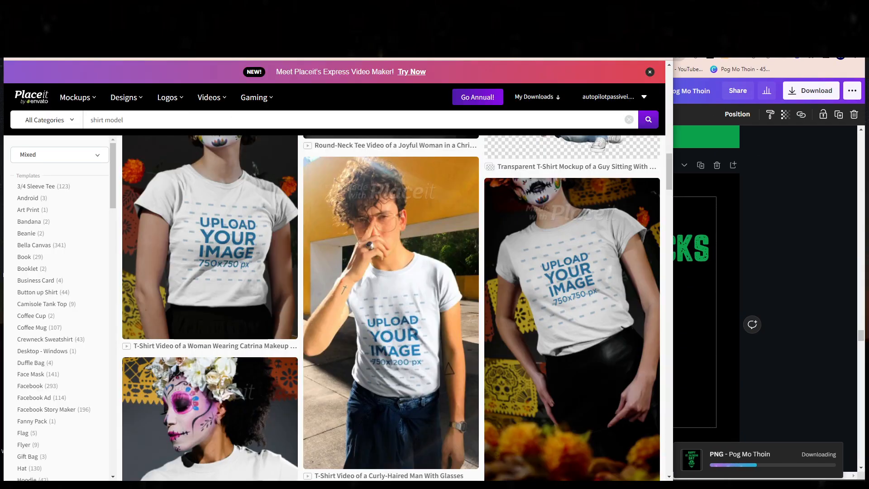
pyautogui.click(641, 11)
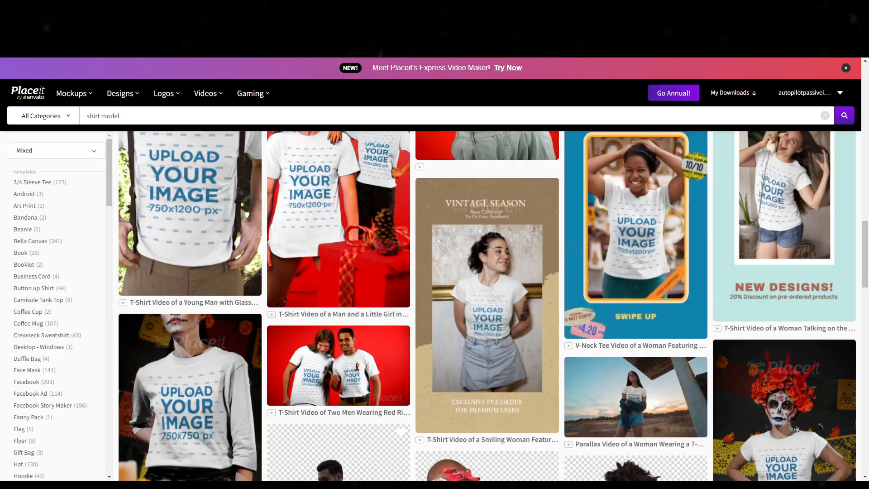
# Step: Examine the shirt model mockups for one that suits the St. Patrick's Day design
pyautogui.scroll(-5, 626, 395)
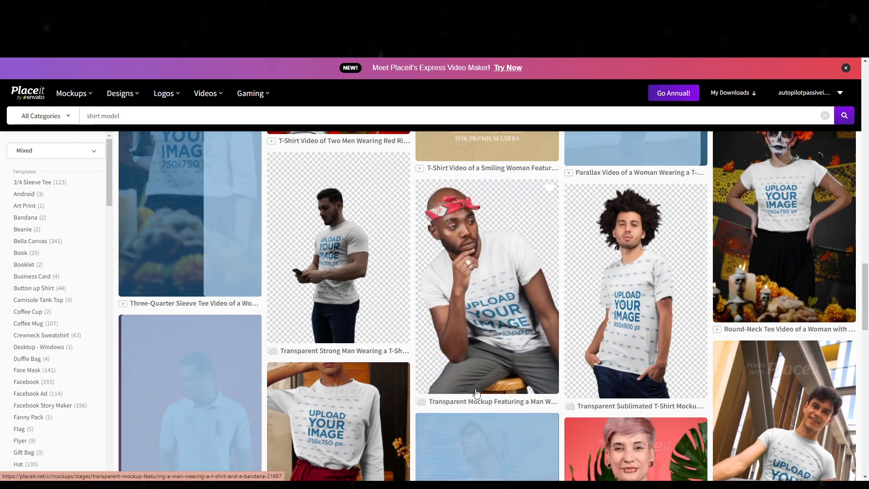
pyautogui.scroll(-5, 487, 395)
pyautogui.scroll(-5, 632, 297)
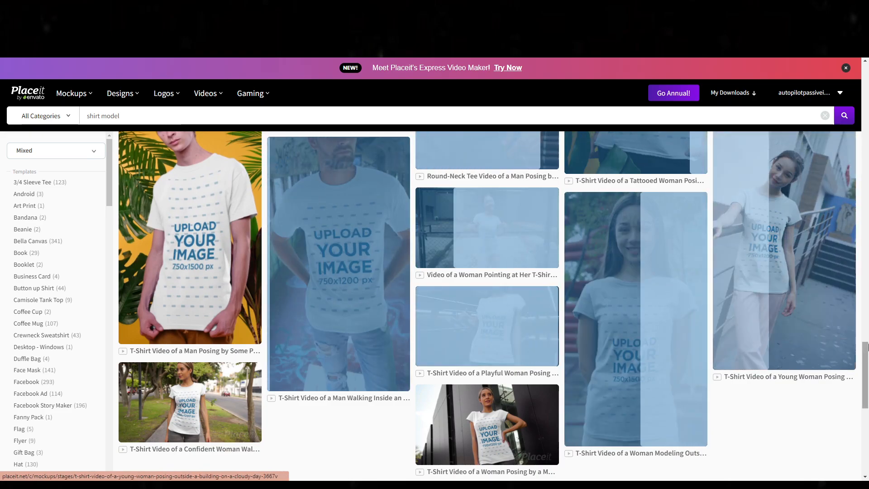
pyautogui.scroll(-5, 814, 362)
pyautogui.scroll(5, 304, 225)
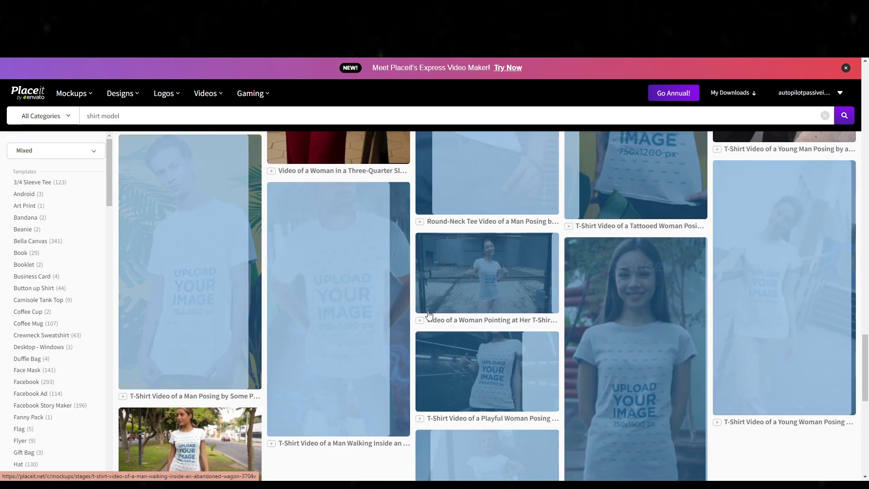
pyautogui.scroll(6, 547, 339)
pyautogui.scroll(10, 548, 339)
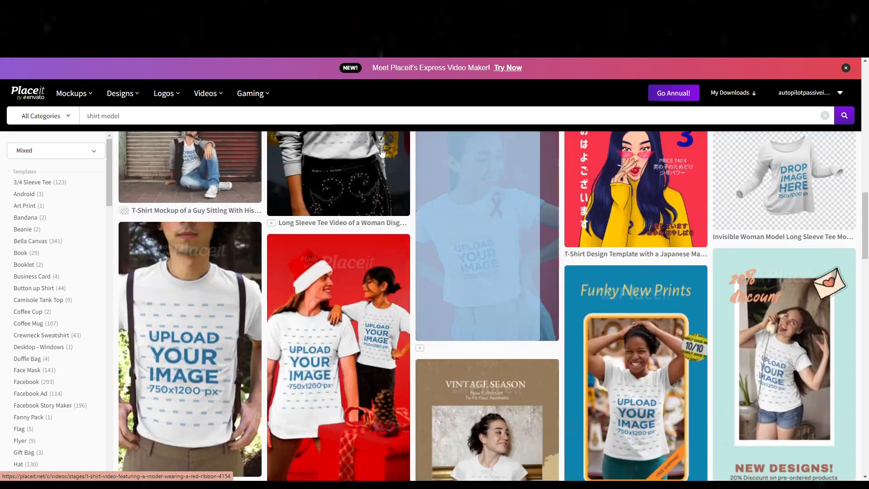
pyautogui.scroll(10, 307, 309)
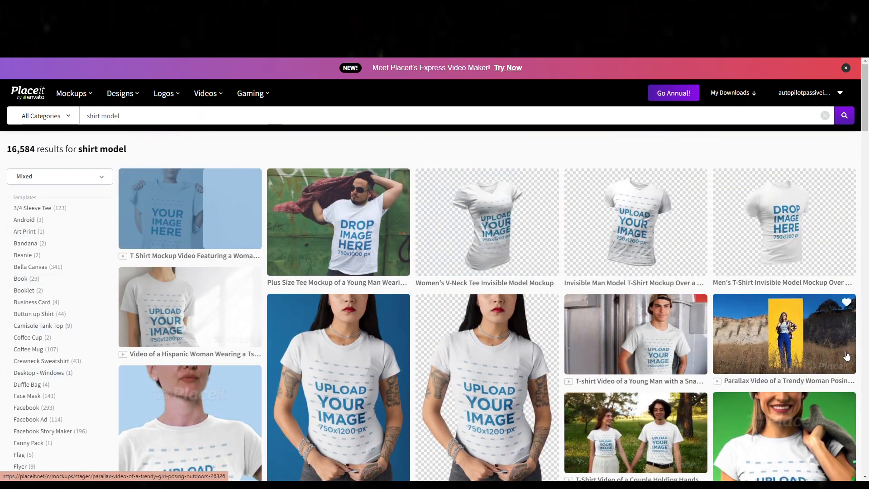
# Step: Search for "irish" and open the T-shirt mockup of the man in a green hat holding an Irish flag
pyautogui.scroll(-2, 834, 326)
pyautogui.scroll(2, 835, 326)
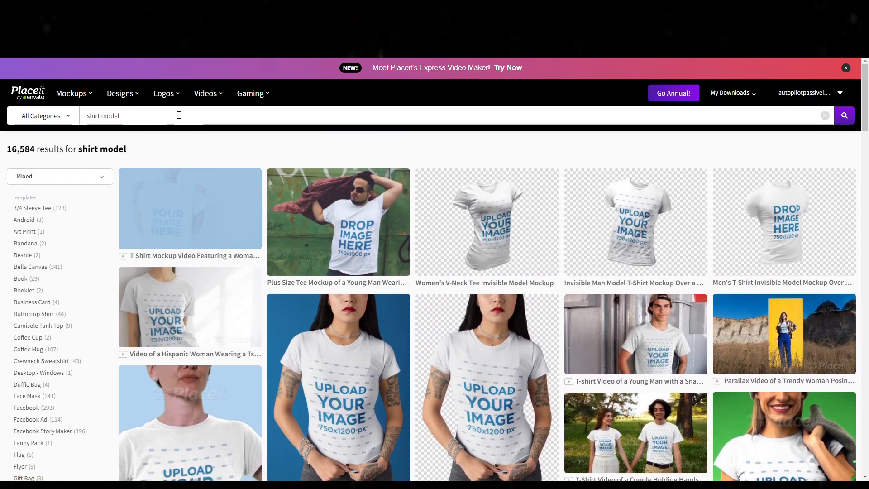
pyautogui.tripleClick(180, 114)
pyautogui.press('BackSpace')
pyautogui.write('ir')
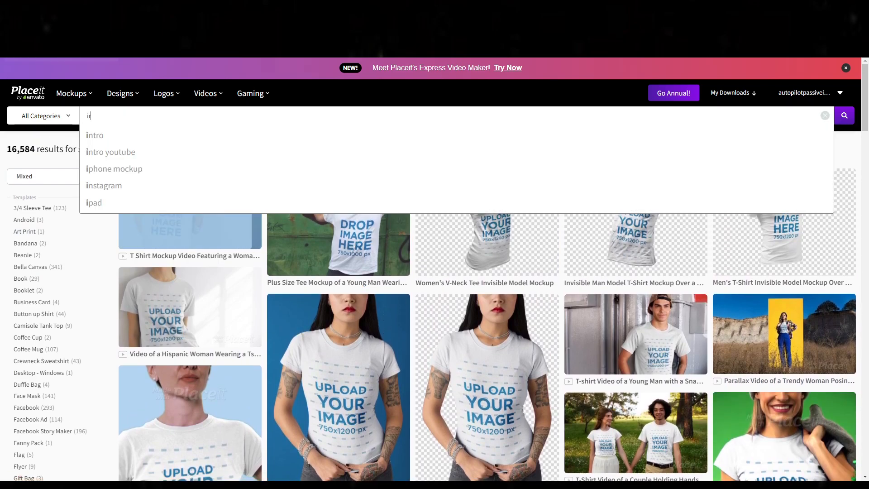
pyautogui.write('isg')
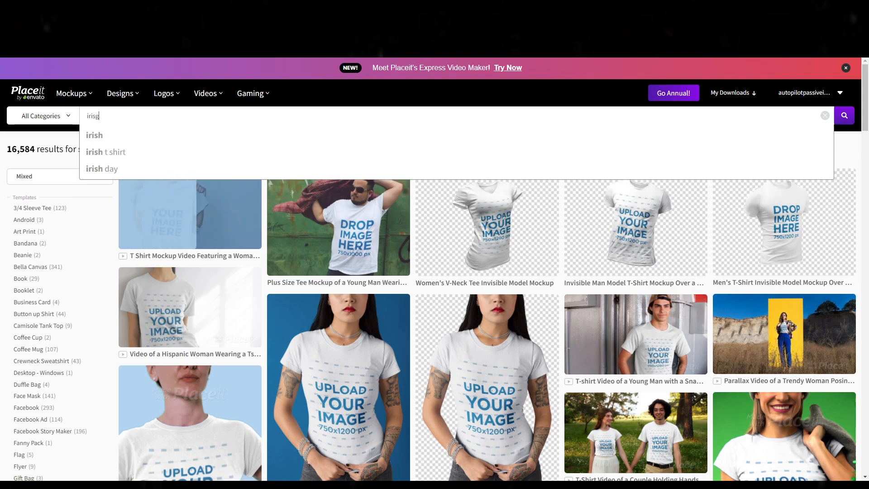
pyautogui.click(89, 140)
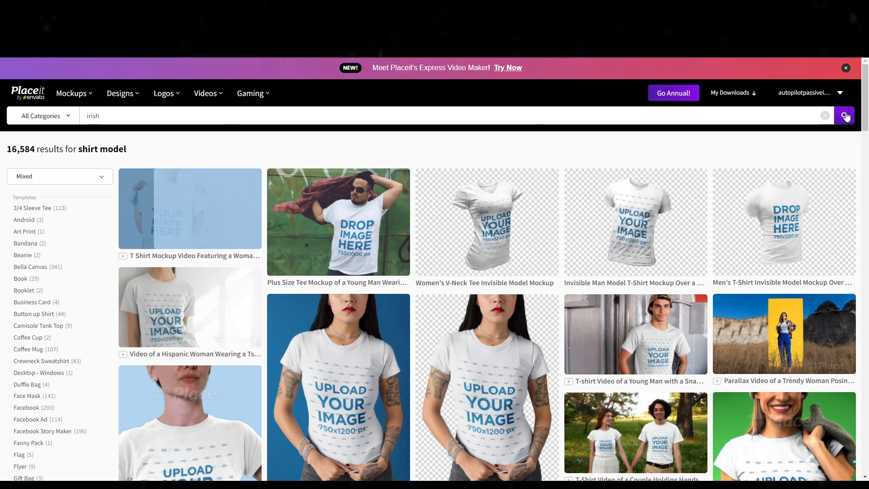
pyautogui.click(844, 116)
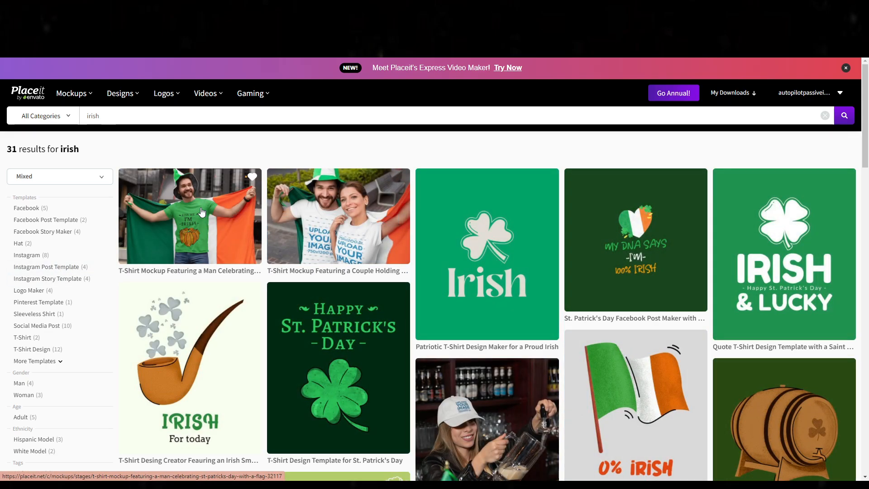
pyautogui.click(202, 211)
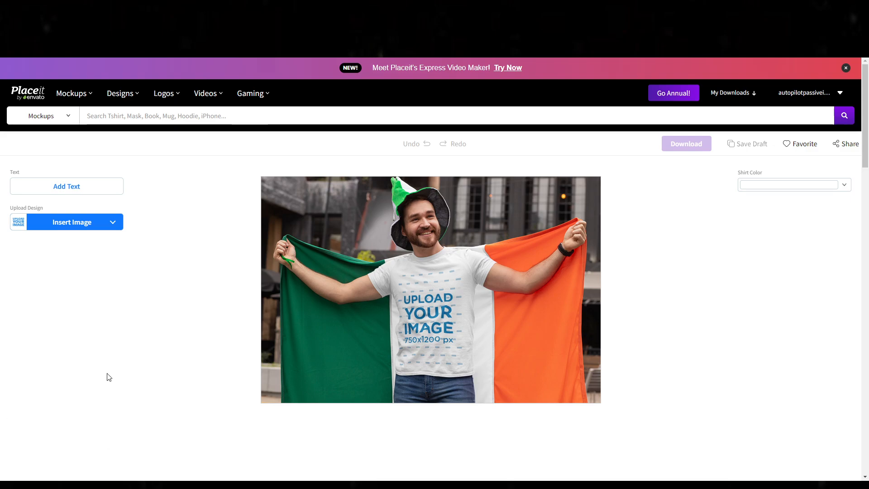
# Step: Upload the design file "Pog Mo Thoin (1)" from the device and place it on the shirt with the default crop
pyautogui.click(91, 223)
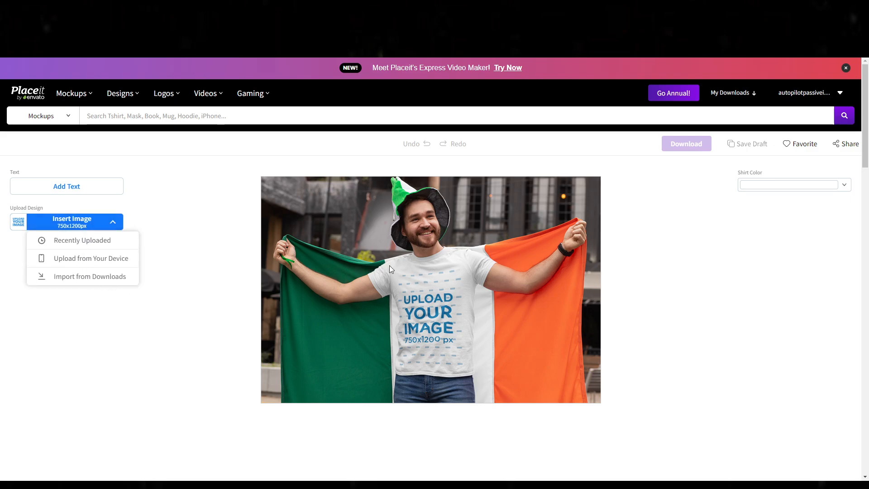
pyautogui.click(72, 257)
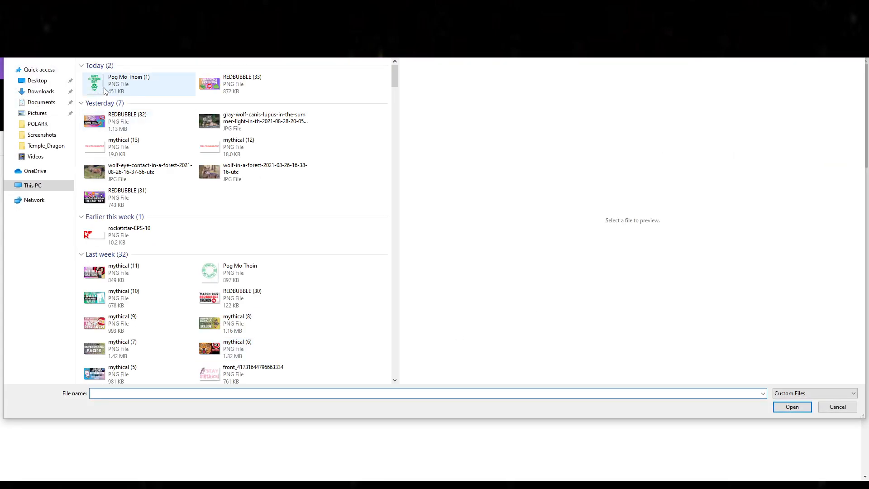
pyautogui.doubleClick(104, 88)
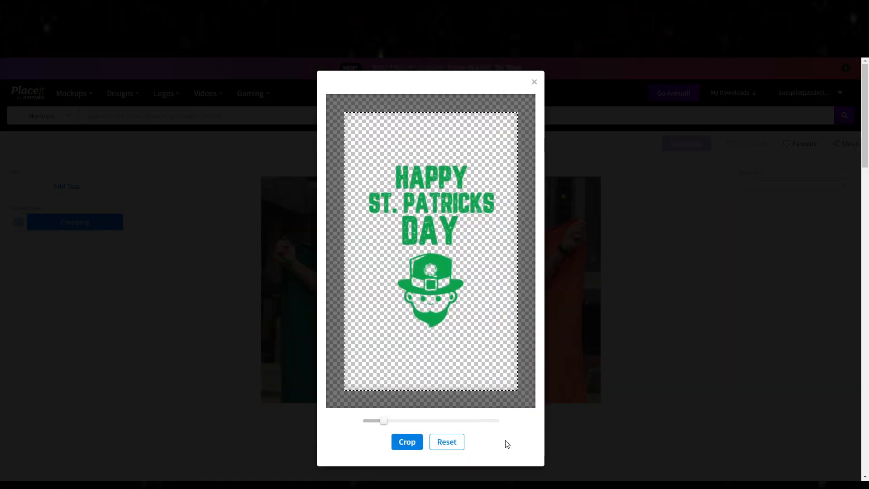
pyautogui.click(409, 441)
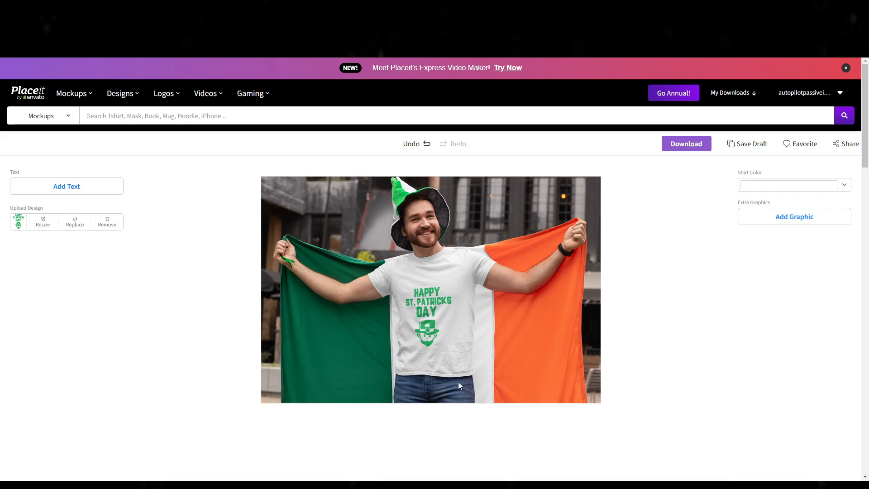
# Step: Enlarge the design to nearly fill the print area's width, move it up near the upper edge, and apply the crop
pyautogui.click(41, 224)
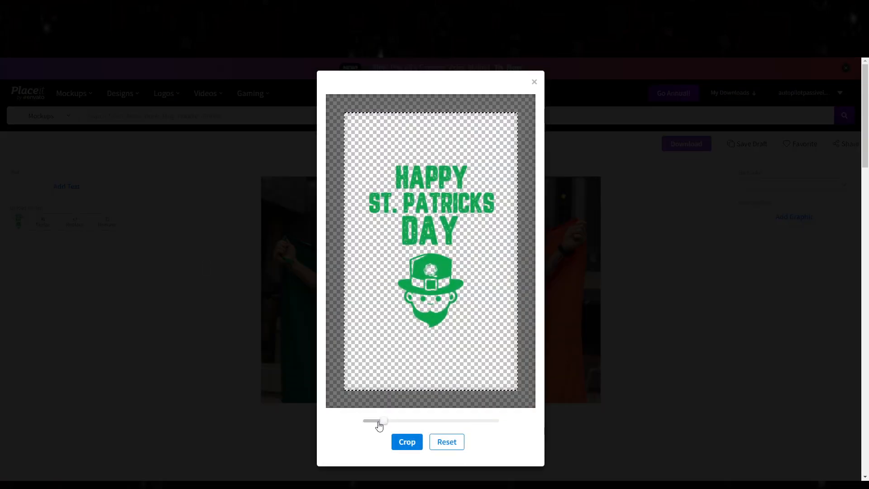
pyautogui.moveTo(379, 425); pyautogui.dragTo(388, 425)
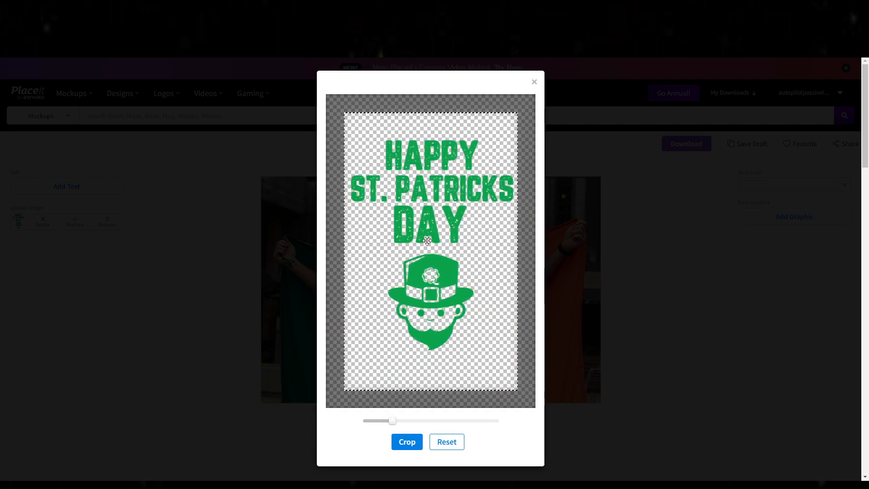
pyautogui.moveTo(424, 232); pyautogui.dragTo(425, 217)
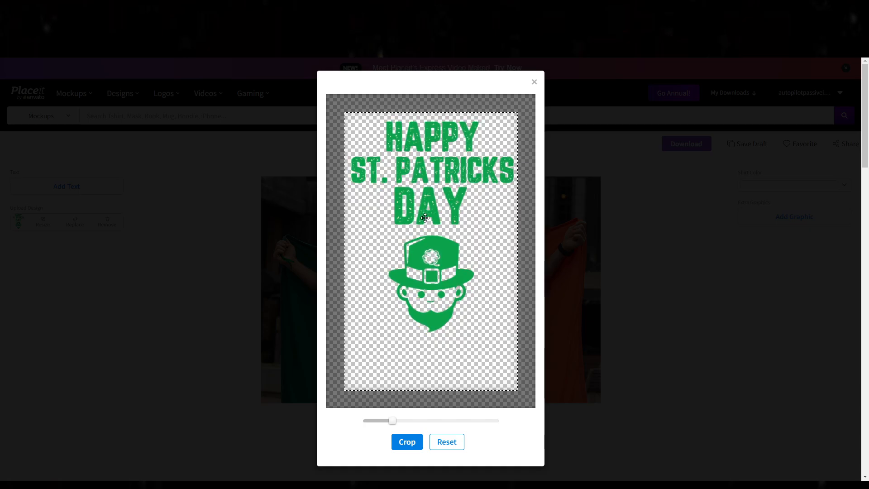
pyautogui.click(405, 445)
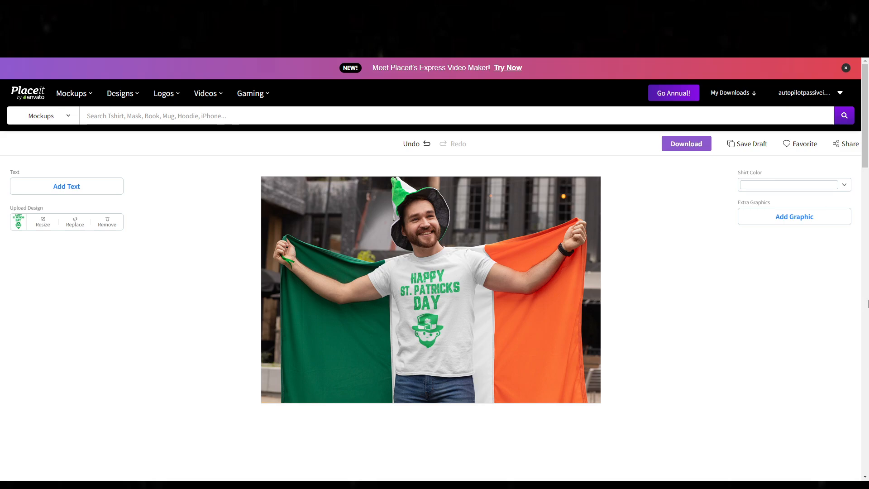
# Step: Set the shirt color to black
pyautogui.click(788, 187)
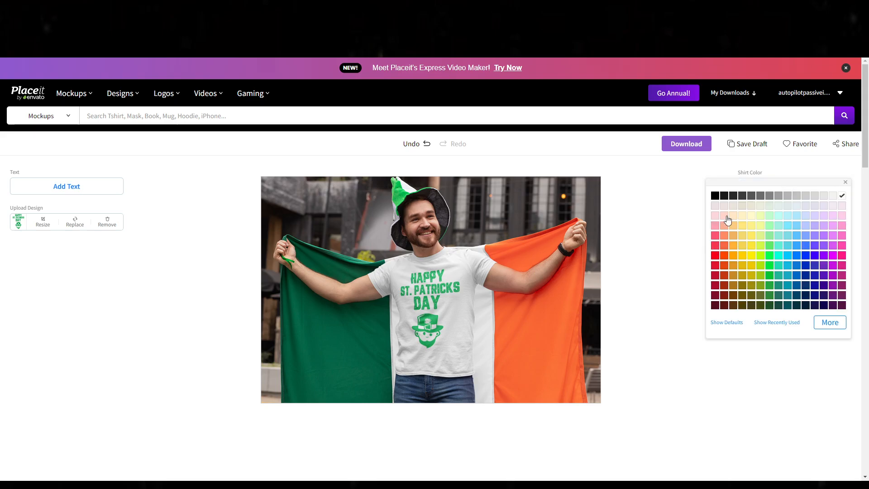
pyautogui.click(715, 196)
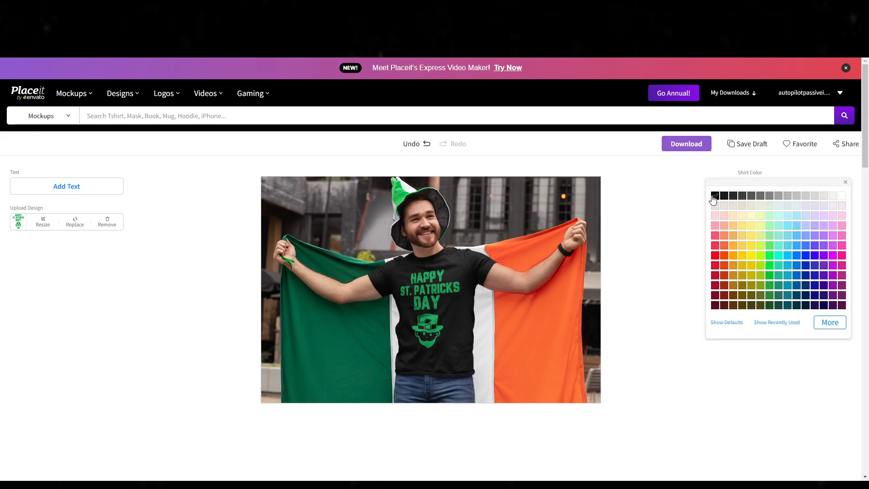
pyautogui.click(740, 352)
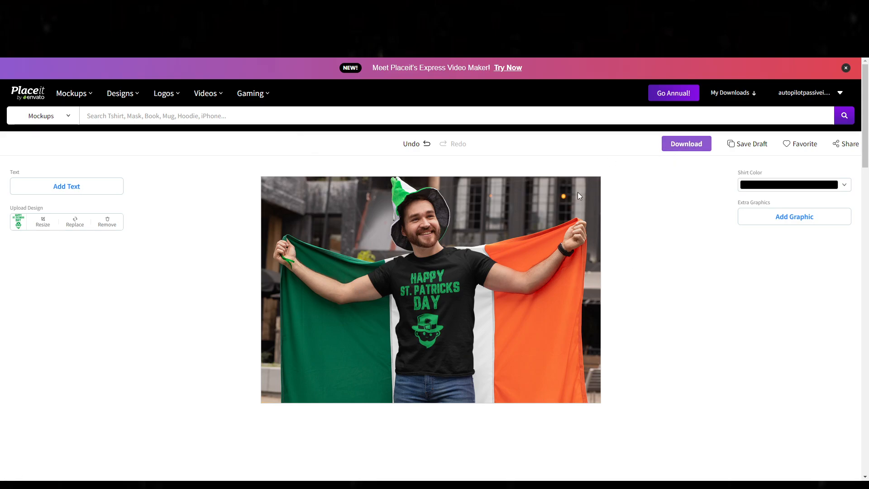
# Step: Download the black-shirt mockup image and open the downloaded PNG to inspect the print up close
pyautogui.click(693, 148)
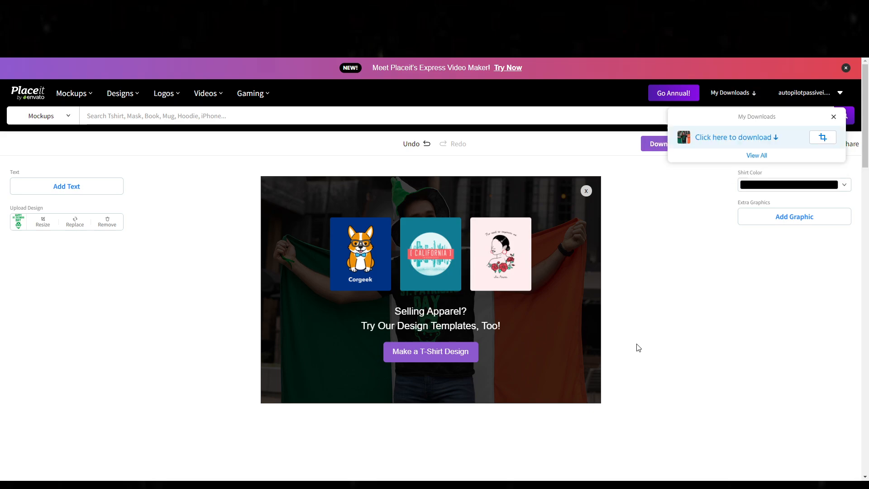
pyautogui.click(741, 142)
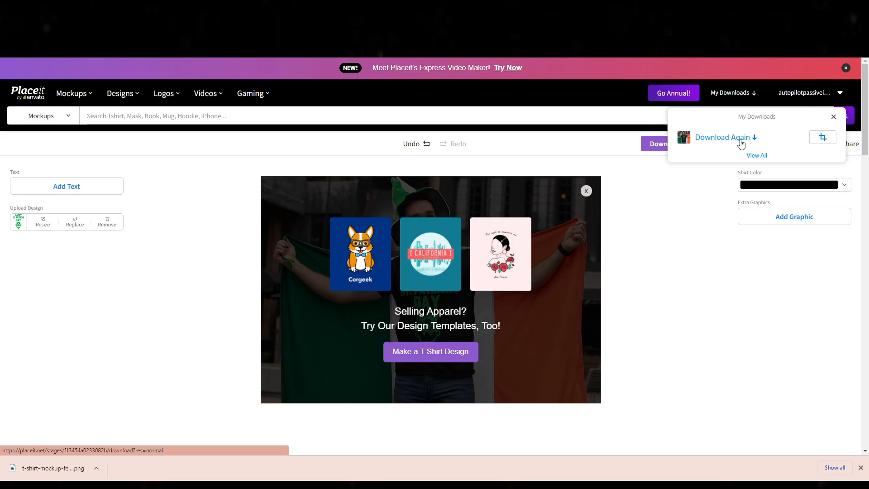
pyautogui.click(70, 472)
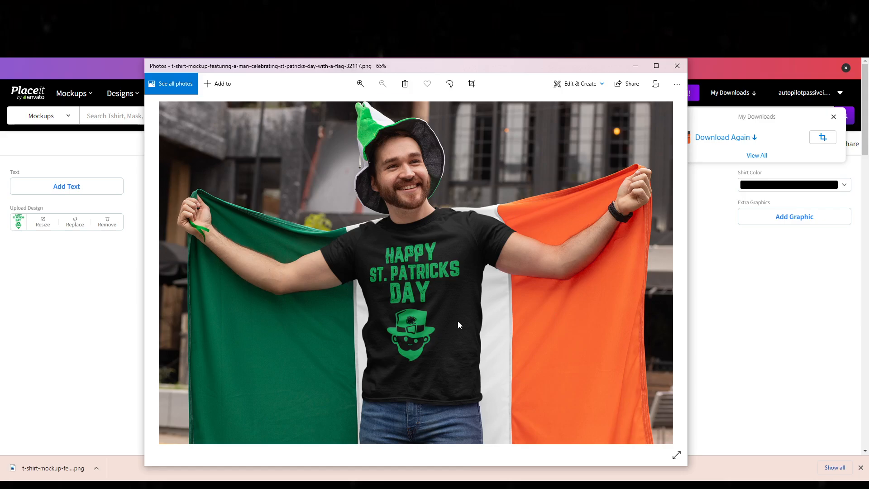
pyautogui.scroll(2, 404, 286)
pyautogui.scroll(-1, 394, 196)
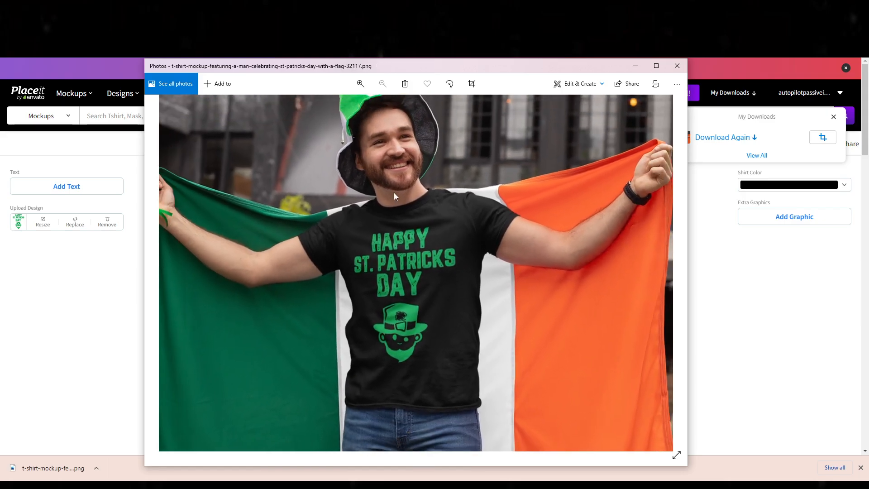
pyautogui.scroll(-1, 395, 204)
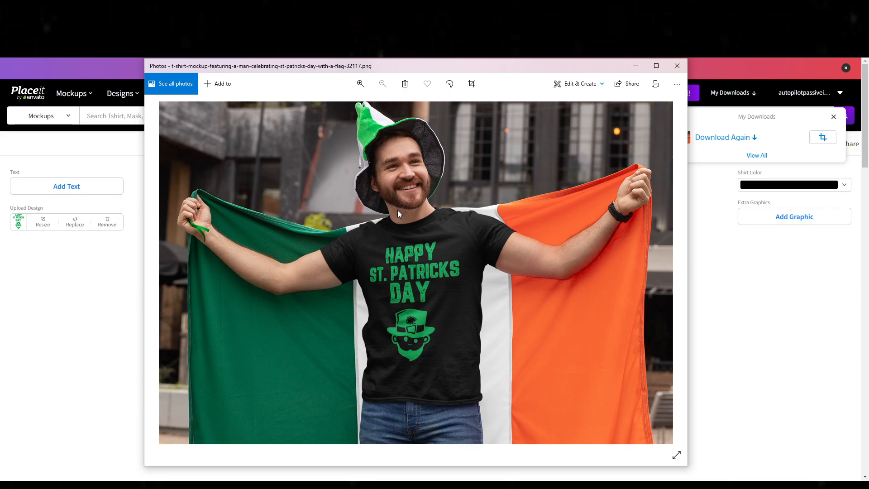
pyautogui.click(56, 330)
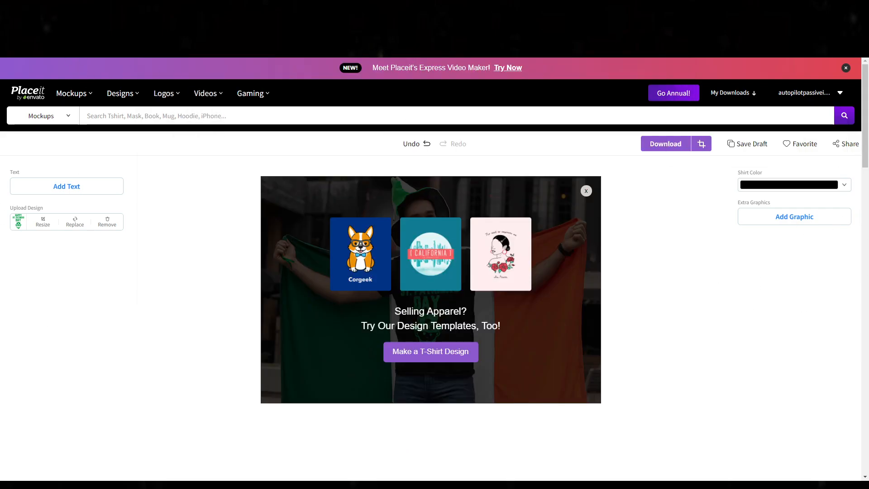
# Step: Dismiss the design-templates promotion covering the shirt mockup and search the mockups for "mug video"
pyautogui.click(67, 117)
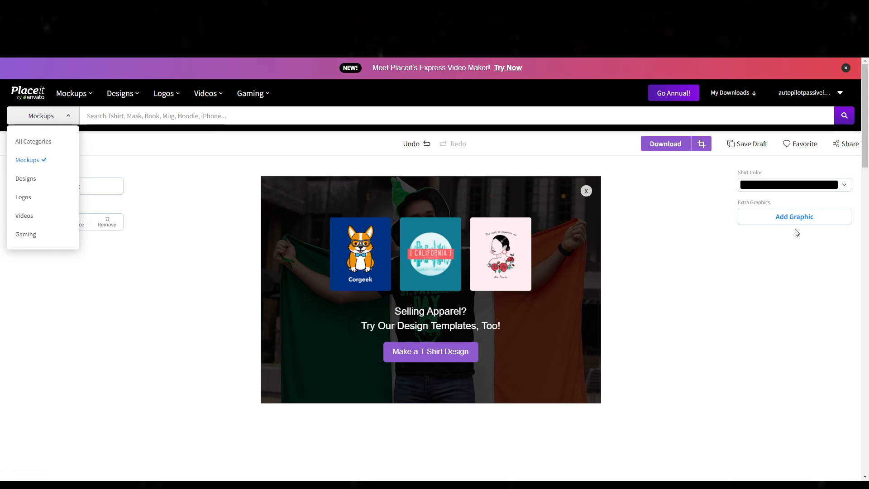
pyautogui.click(586, 191)
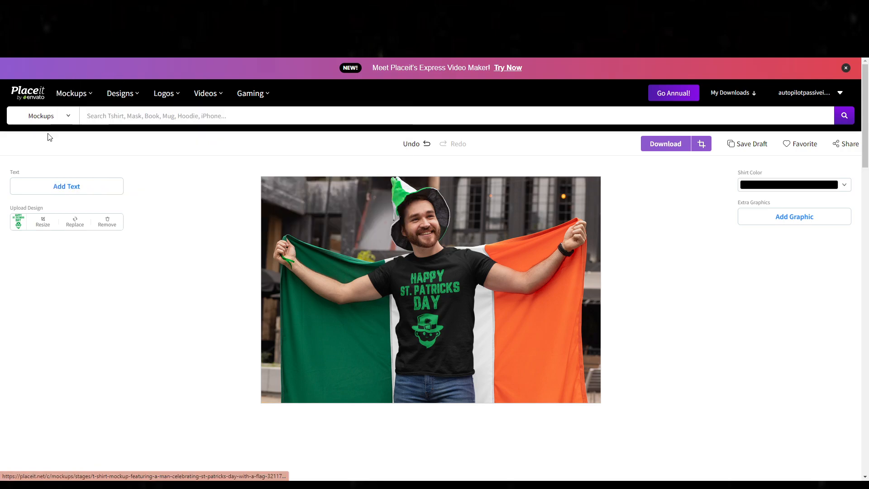
pyautogui.write('mug')
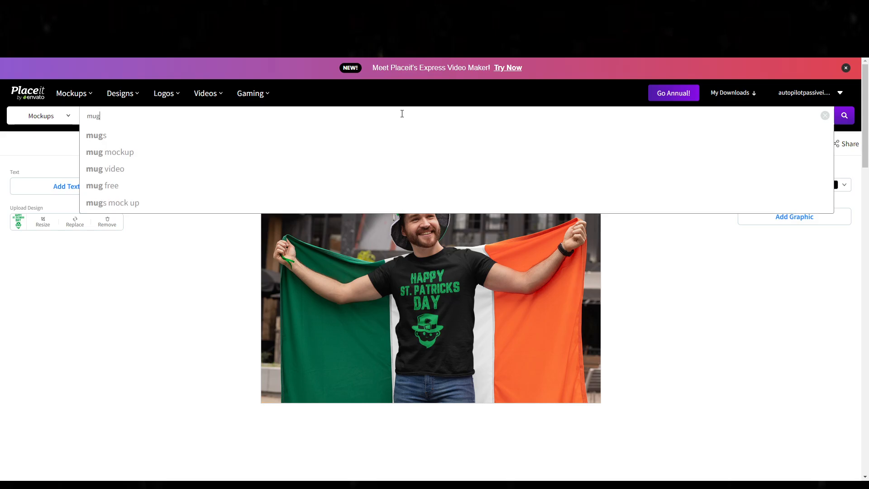
pyautogui.click(174, 168)
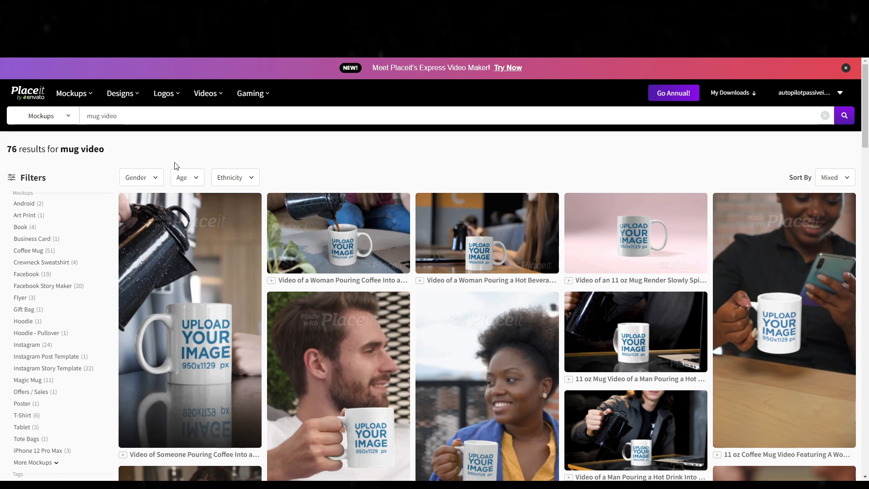
# Step: Examine the range of mug video mockups for ones that could present a design
pyautogui.scroll(-4, 823, 334)
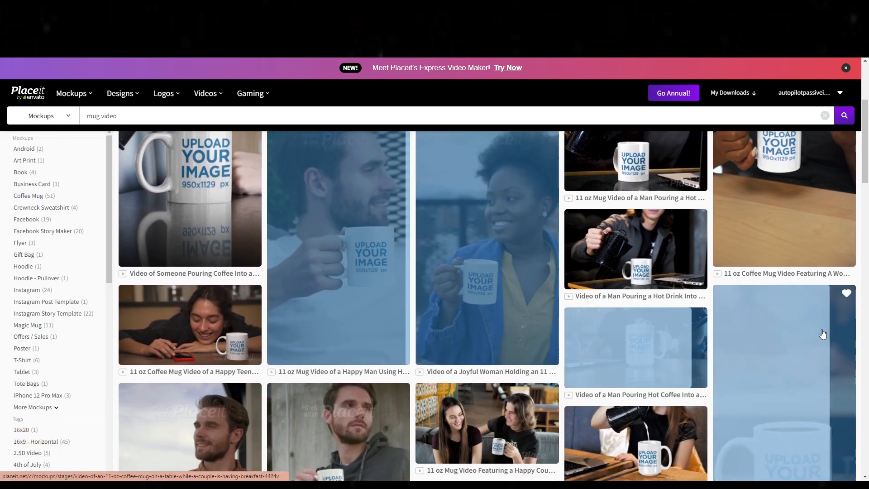
pyautogui.scroll(-5, 368, 300)
pyautogui.scroll(-5, 676, 409)
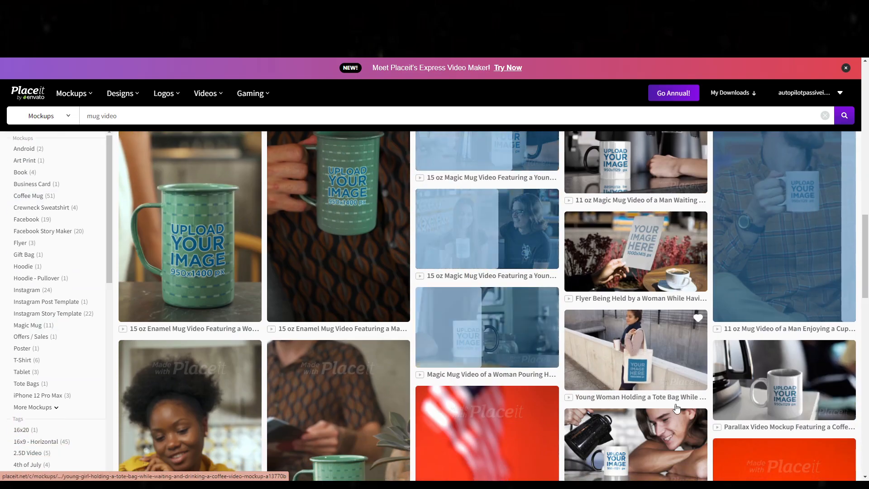
pyautogui.scroll(2, 335, 375)
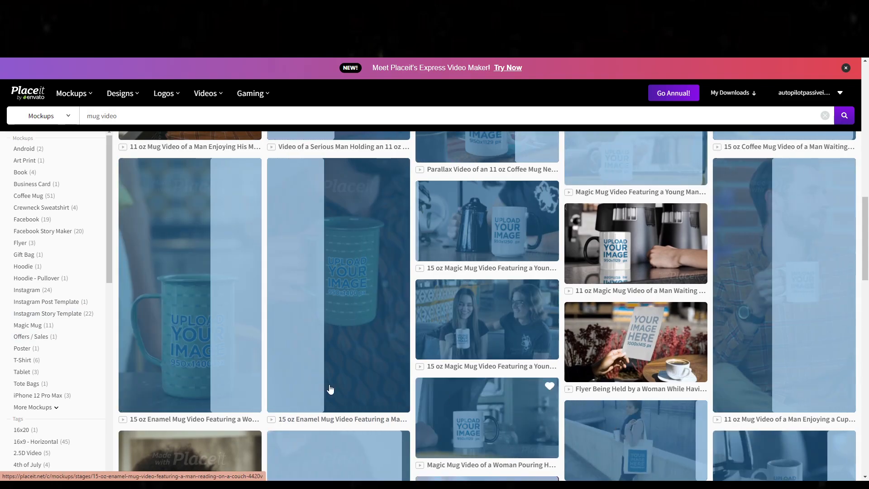
pyautogui.scroll(-6, 330, 399)
pyautogui.scroll(-6, 723, 461)
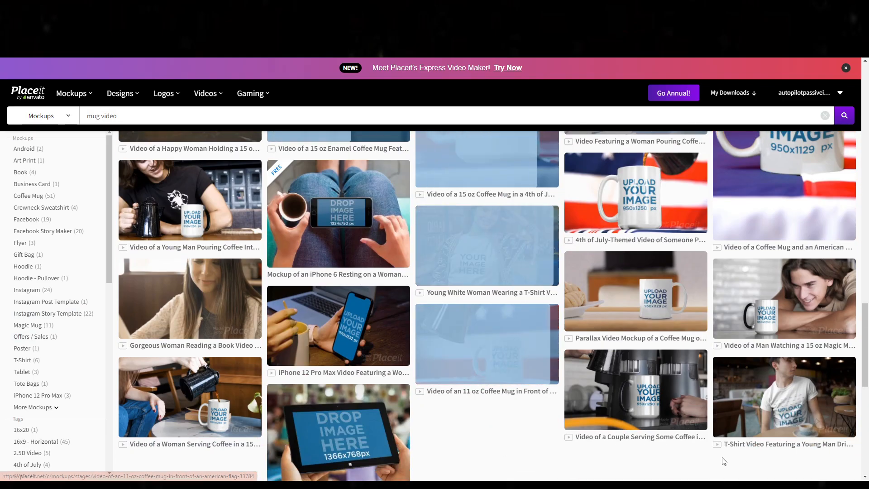
pyautogui.scroll(-6, 442, 392)
pyautogui.scroll(6, 442, 392)
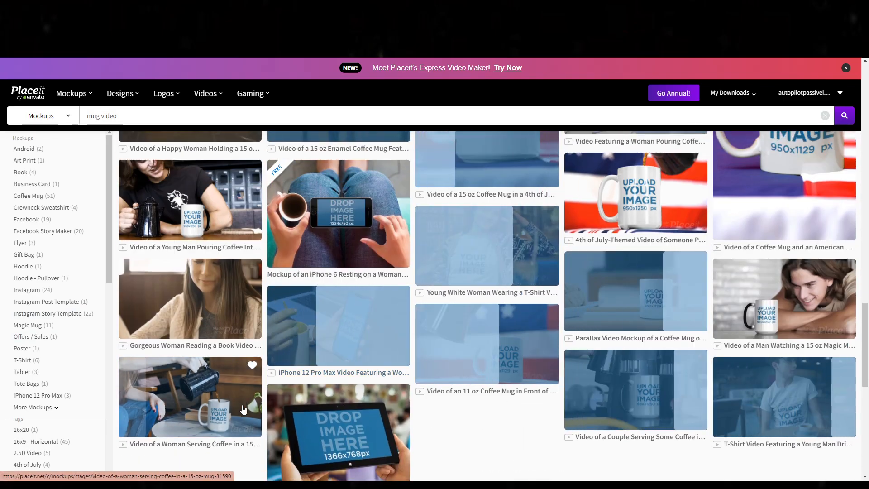
pyautogui.scroll(10, 244, 409)
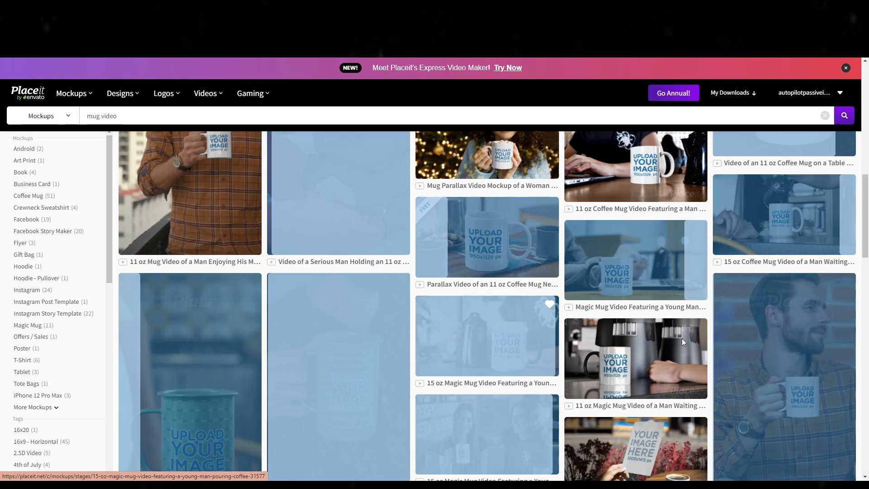
pyautogui.scroll(10, 515, 235)
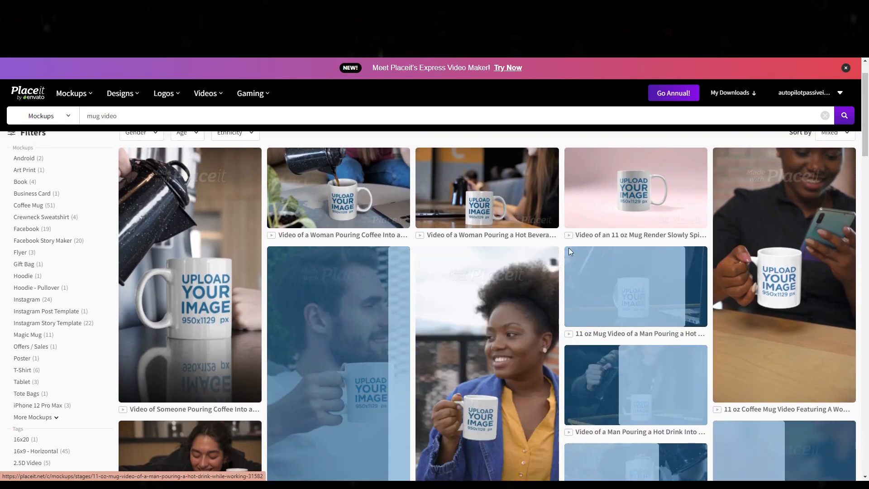
pyautogui.scroll(1, 525, 247)
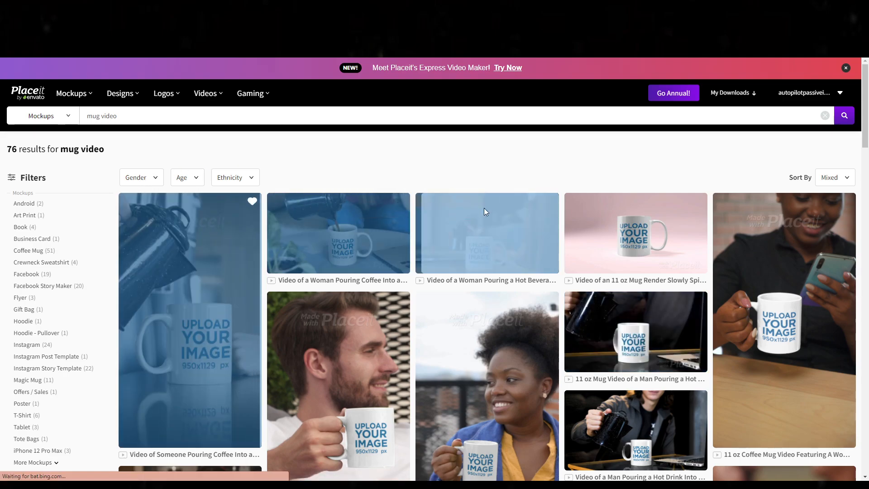
# Step: Open the video mockup of a woman pouring coffee into a mug and place the "Pog Mo Thoin (1)" PNG on the mug with the default crop
pyautogui.click(355, 361)
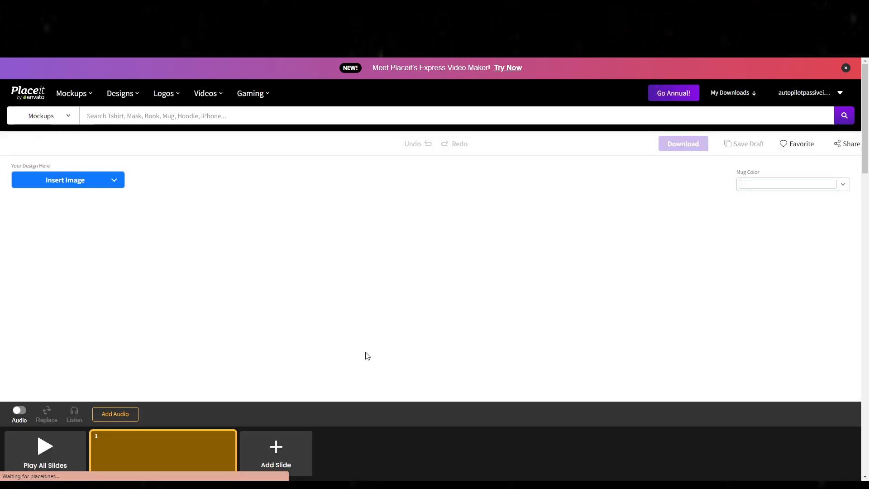
pyautogui.moveTo(128, 436)
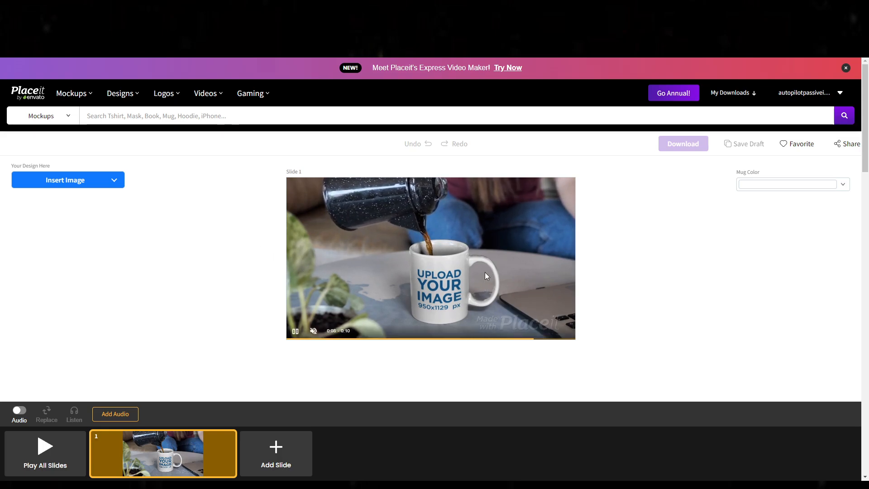
pyautogui.click(60, 181)
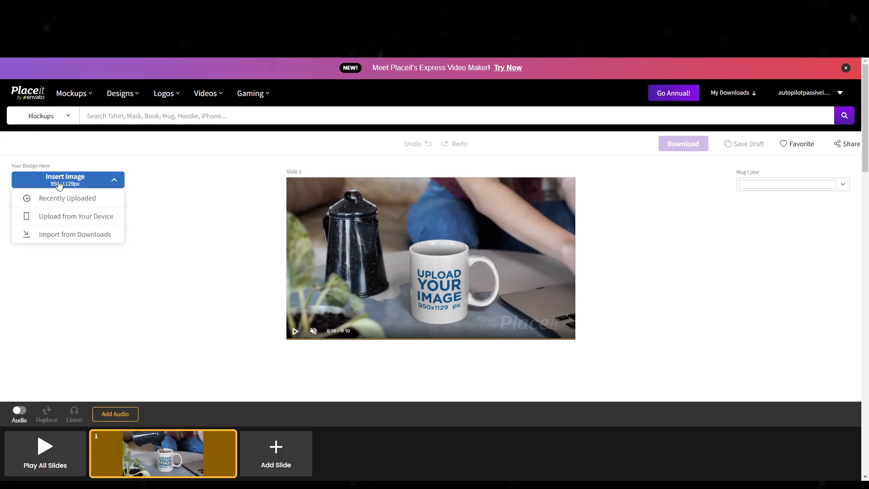
pyautogui.click(50, 218)
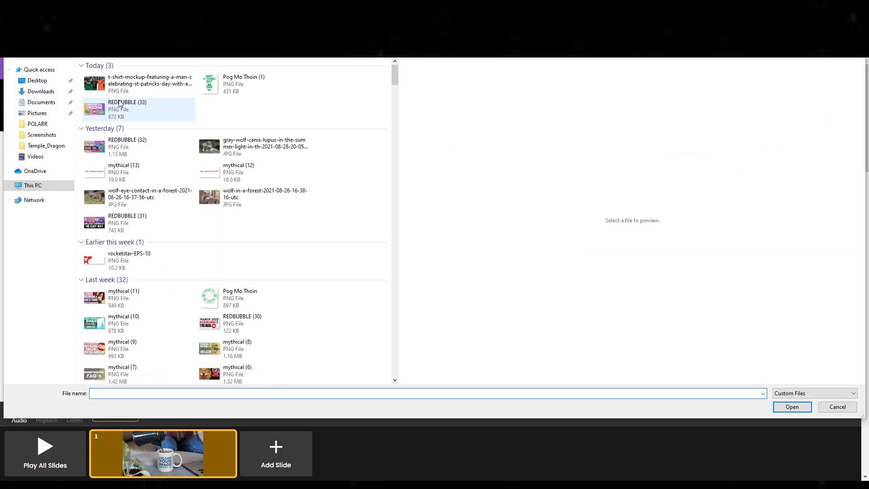
pyautogui.click(126, 86)
pyautogui.click(294, 83)
pyautogui.doubleClick(287, 83)
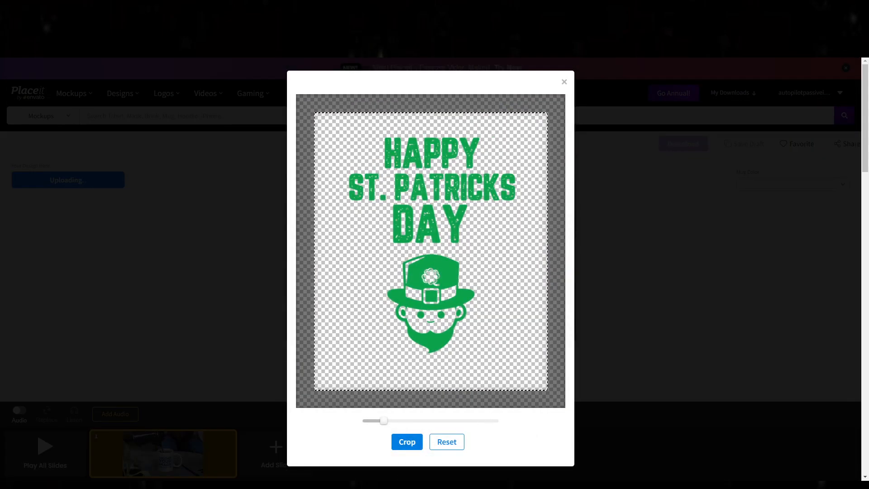
pyautogui.click(405, 443)
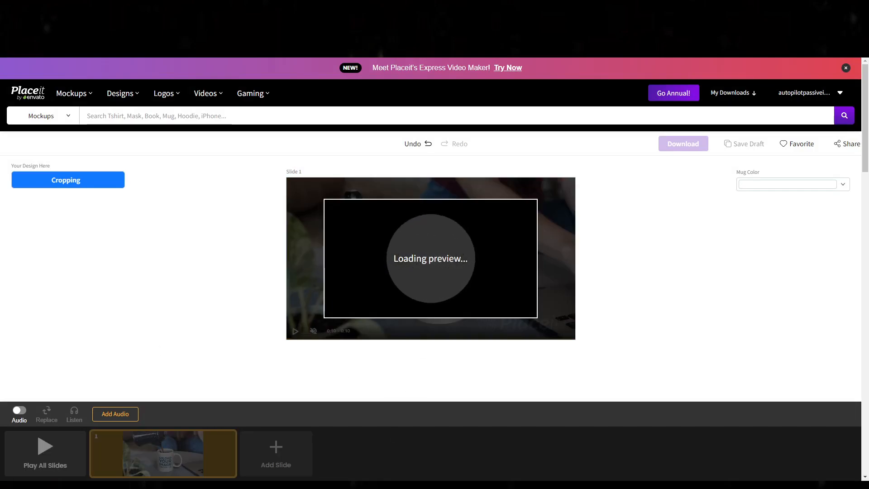
pyautogui.moveTo(365, 486)
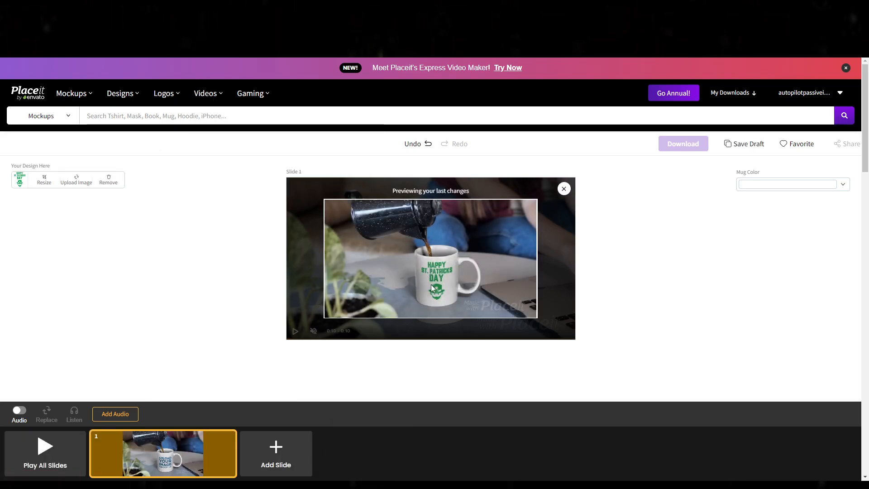
# Step: Set the mug color to black
pyautogui.click(760, 184)
pyautogui.click(714, 196)
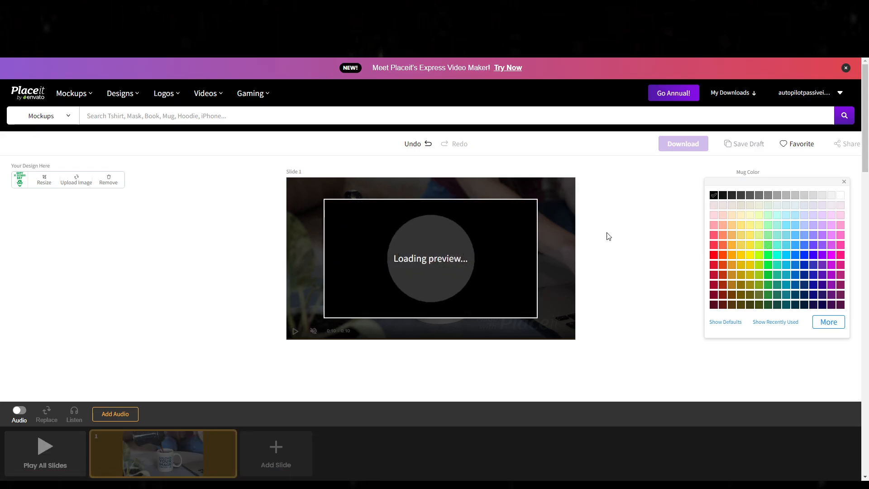
pyautogui.click(625, 355)
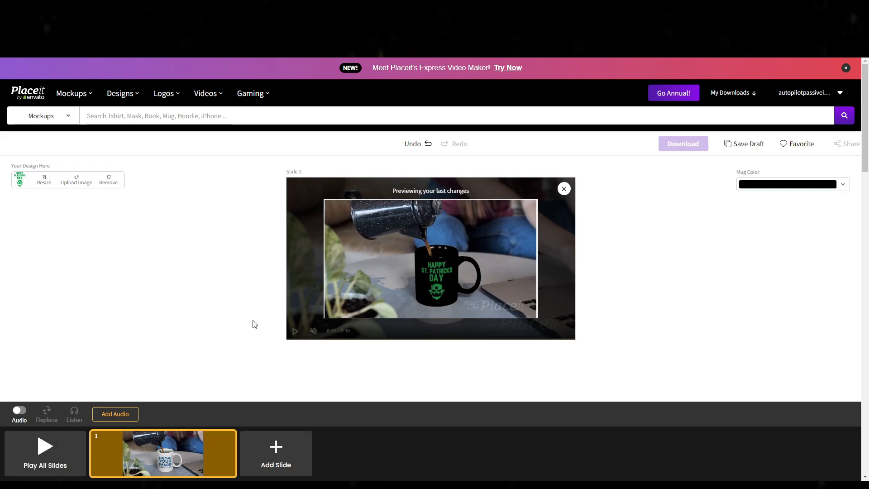
# Step: Preview all slides of the black mug video and download it
pyautogui.click(50, 447)
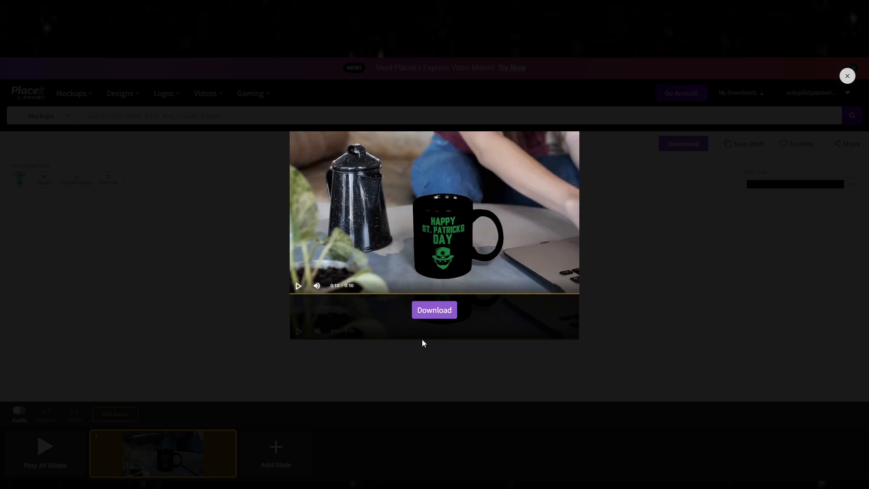
pyautogui.click(434, 312)
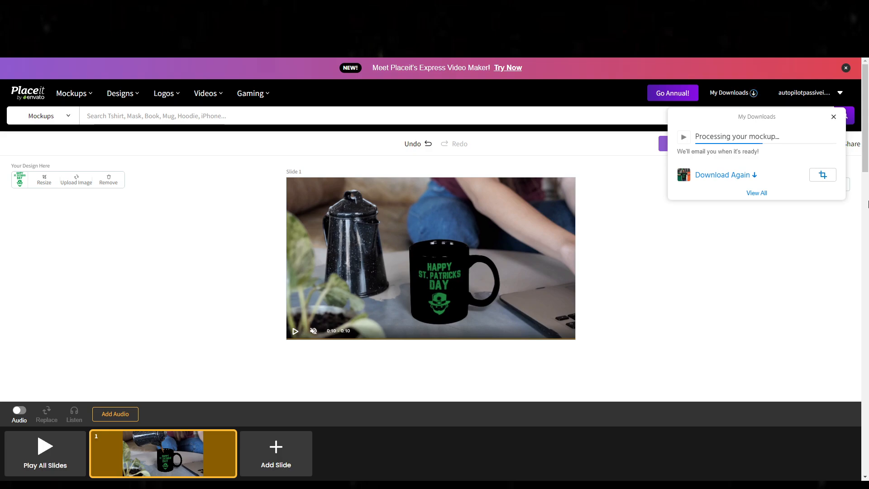
pyautogui.click(765, 58)
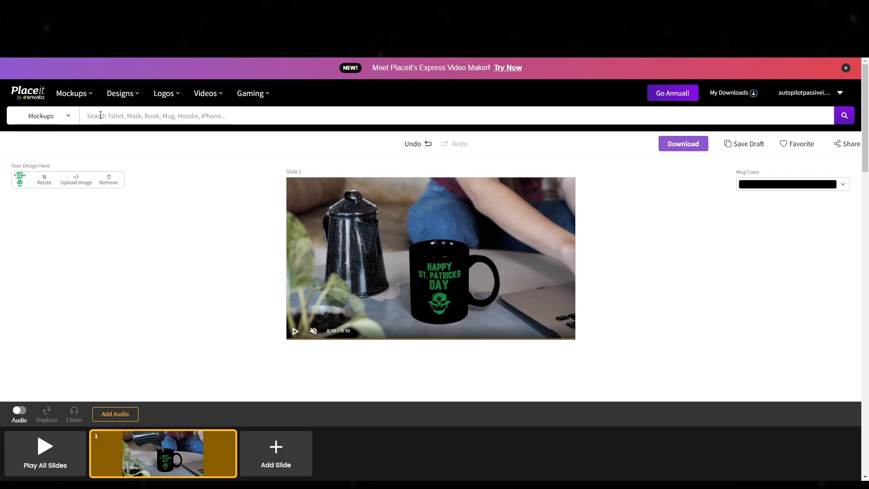
# Step: Search the mockups for "st patricks day" and look through the holiday mockups
pyautogui.write('st p')
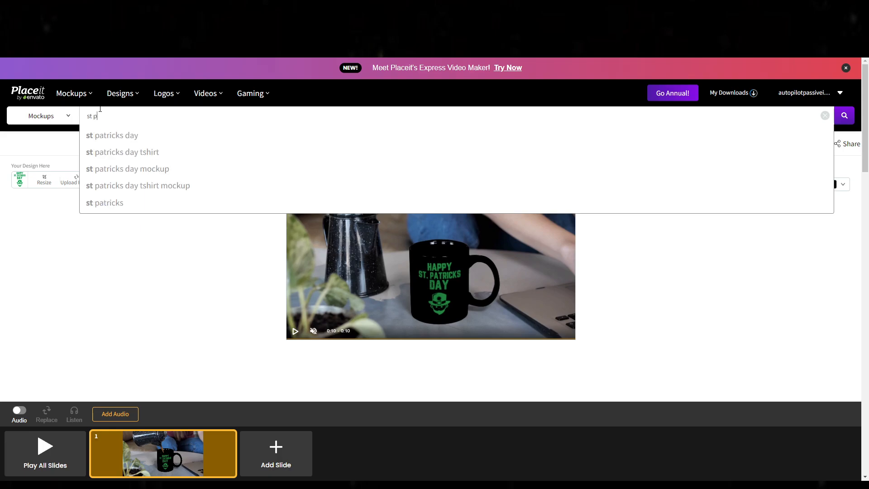
pyautogui.write('atricks day')
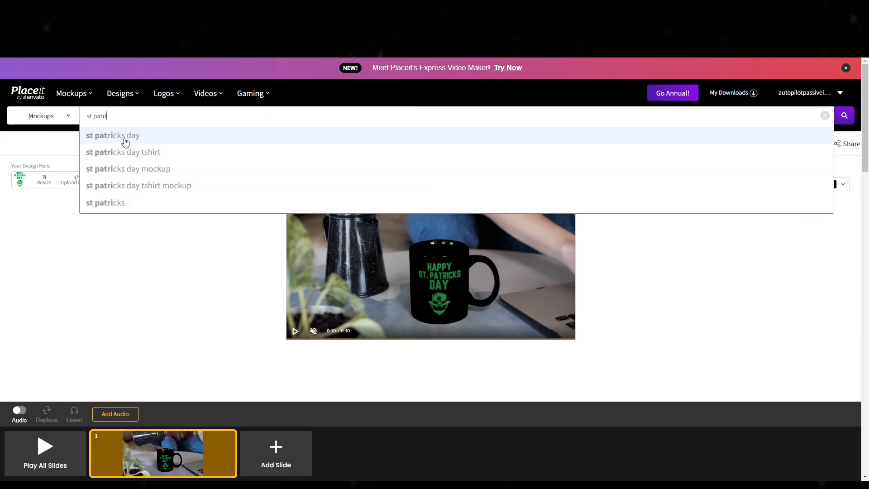
pyautogui.click(125, 139)
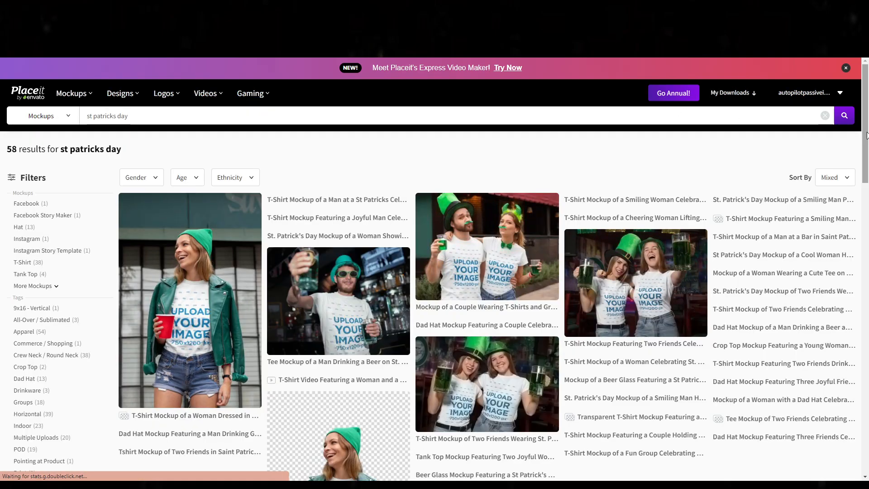
pyautogui.scroll(-4, 429, 343)
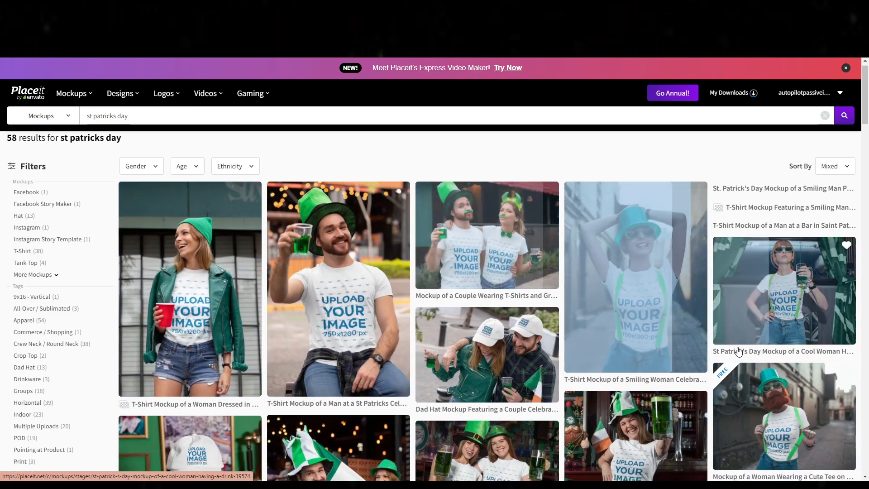
pyautogui.scroll(-5, 430, 343)
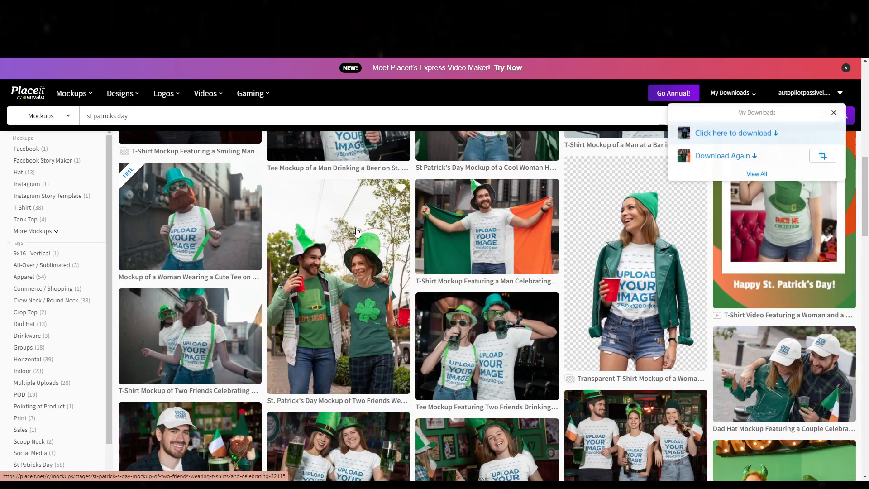
pyautogui.scroll(-3, 587, 286)
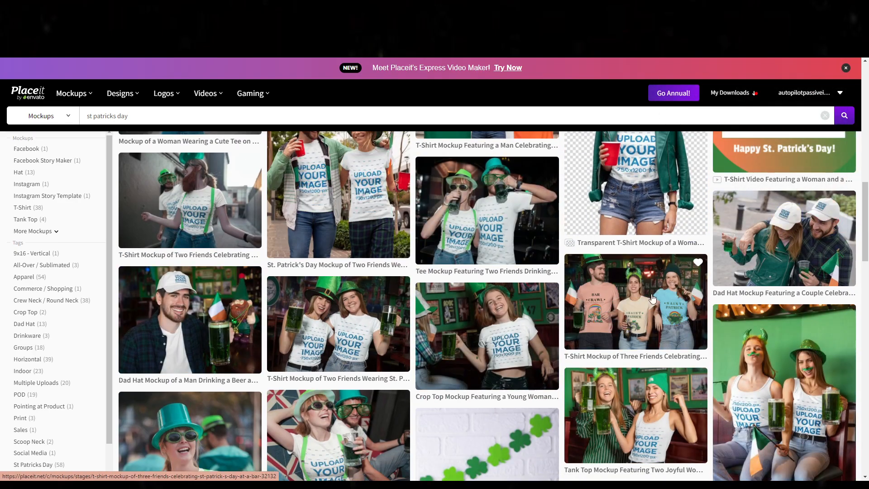
# Step: Open the full list of the account's downloads
pyautogui.click(730, 92)
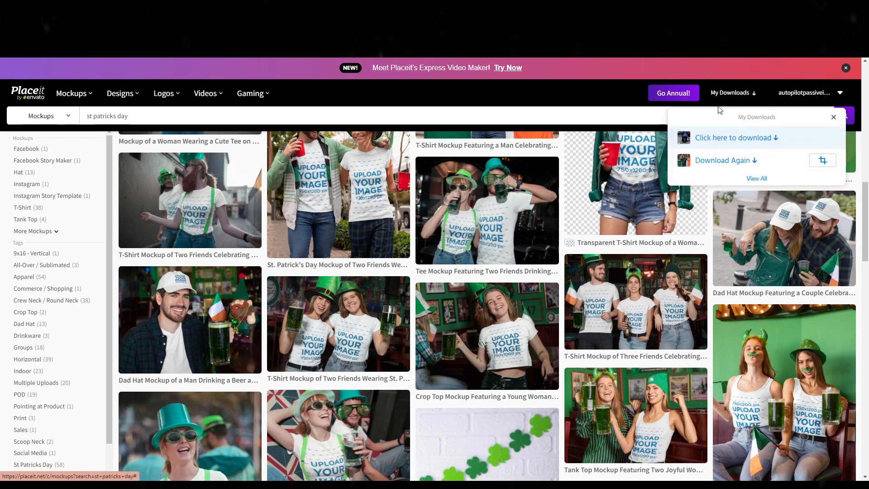
pyautogui.click(756, 178)
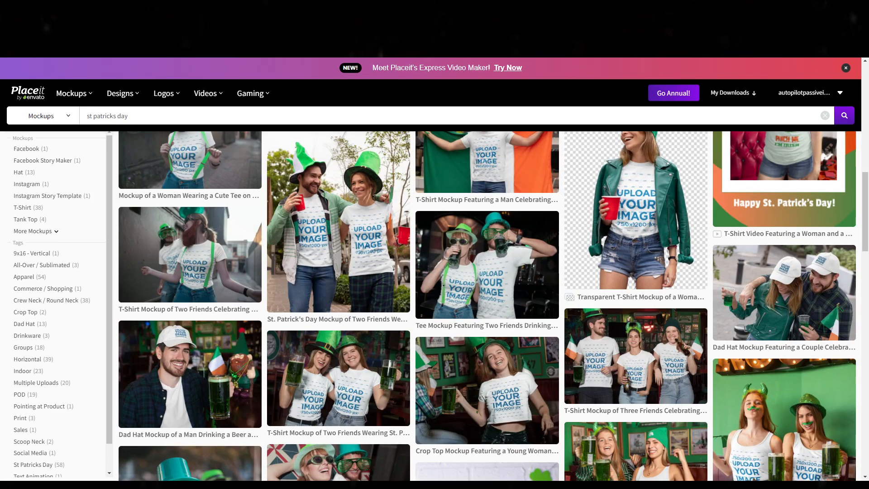
# Step: Open the t-shirt mockup of the woman in a green top hat and suspenders, and place "Pog Mo Thoin (1)" on it with the default crop
pyautogui.scroll(2, 176, 237)
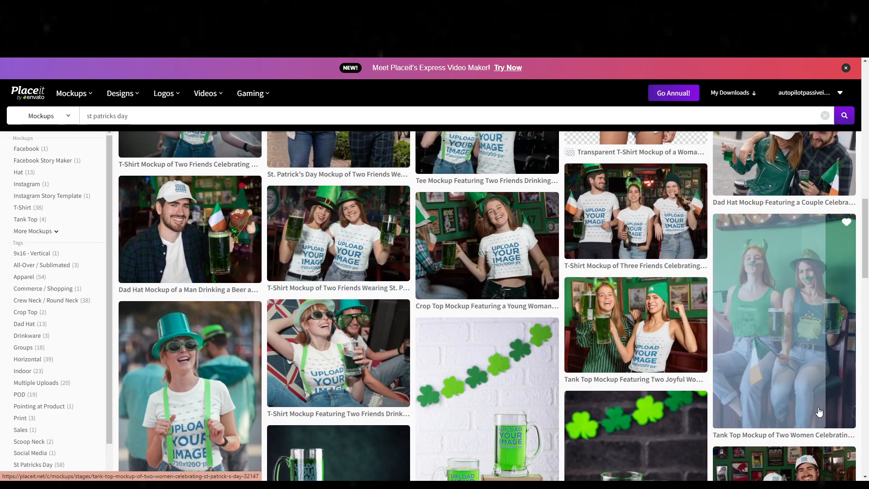
pyautogui.scroll(-3, 678, 228)
pyautogui.scroll(1, 357, 355)
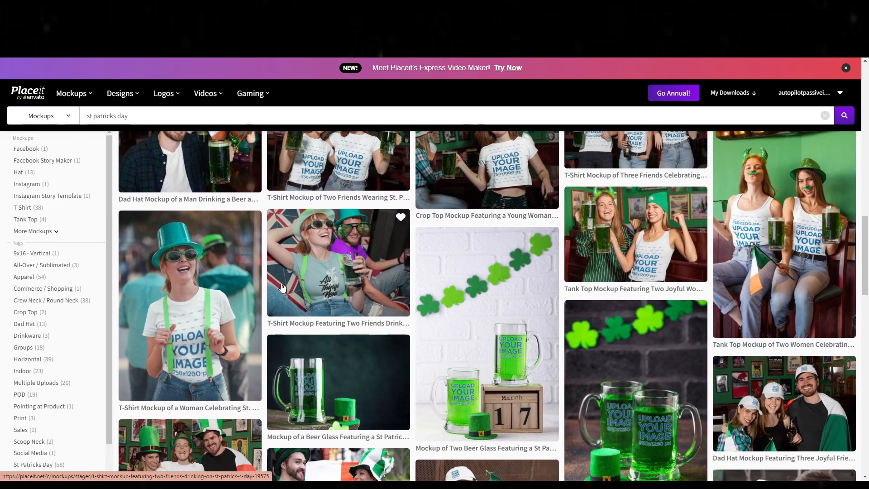
pyautogui.click(209, 312)
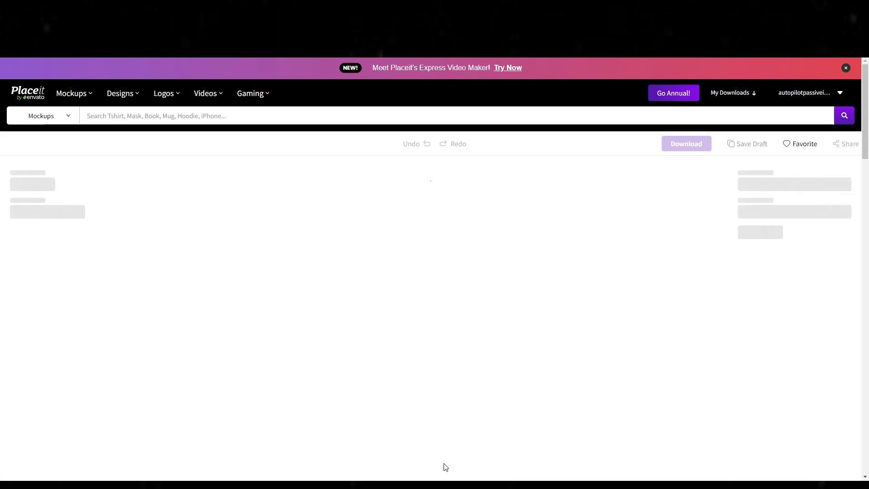
pyautogui.scroll(-2, 120, 255)
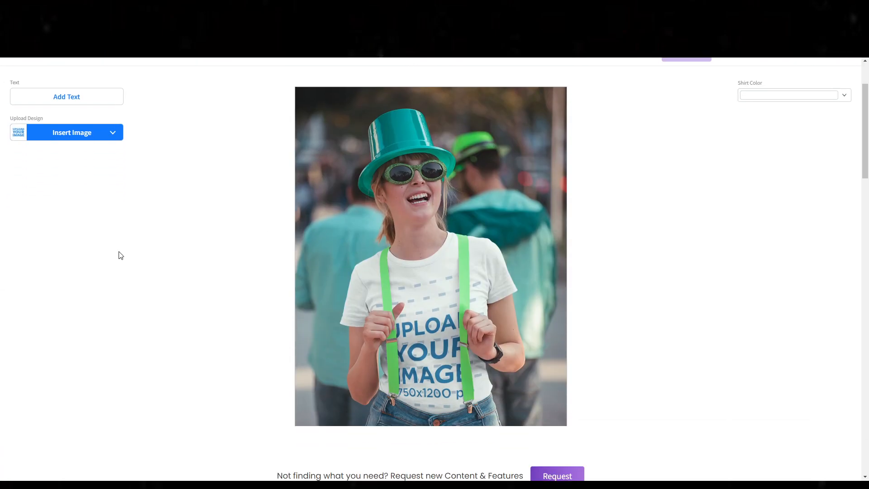
pyautogui.scroll(2, 267, 285)
pyautogui.click(94, 229)
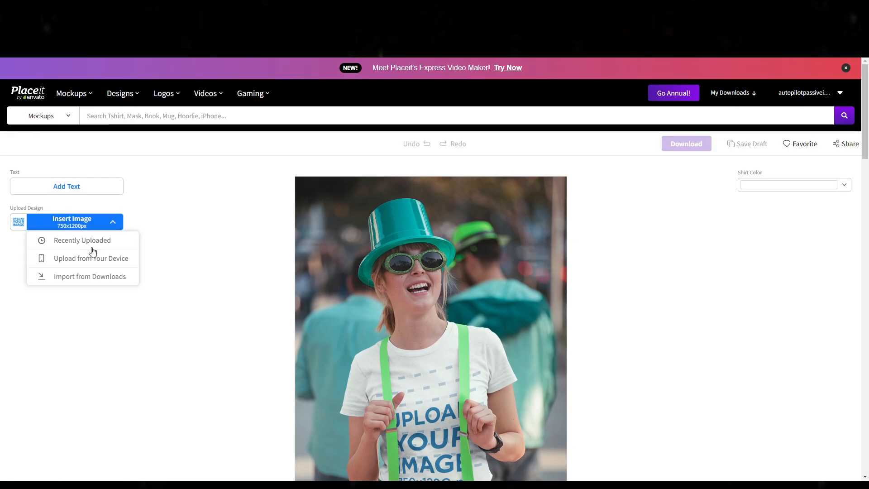
pyautogui.click(92, 253)
pyautogui.doubleClick(221, 86)
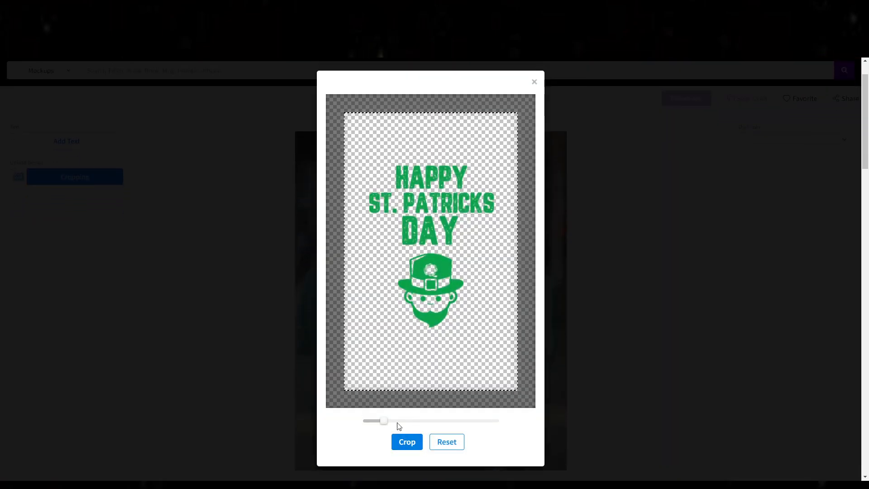
pyautogui.click(418, 441)
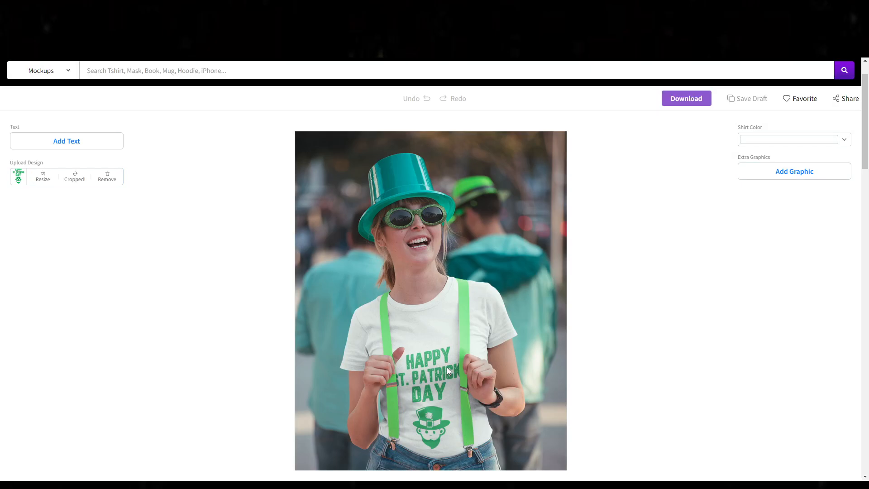
# Step: Enlarge the design on the white shirt and shift it higher in the print area, keeping the lettering inside the crop
pyautogui.click(40, 176)
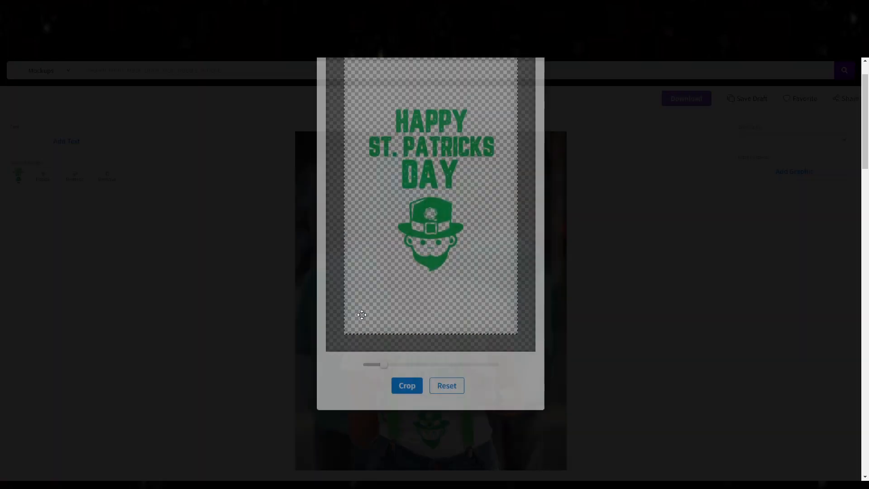
pyautogui.moveTo(433, 288); pyautogui.dragTo(433, 252)
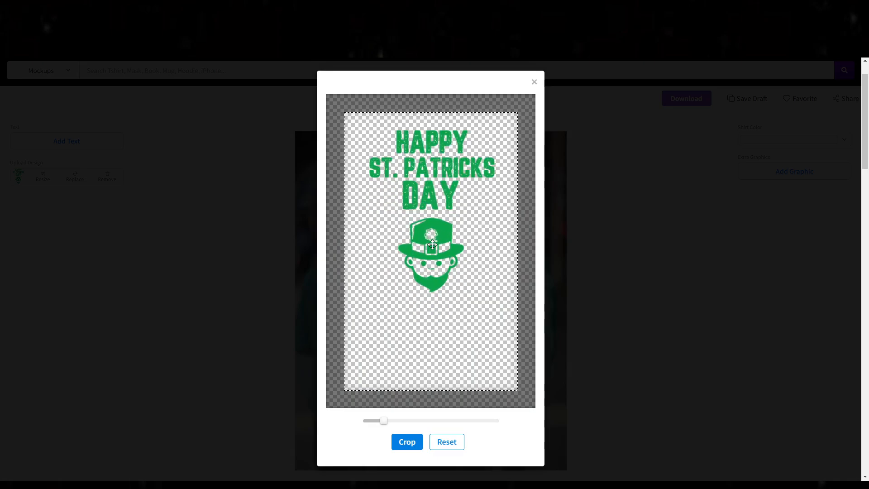
pyautogui.moveTo(383, 420); pyautogui.dragTo(390, 420)
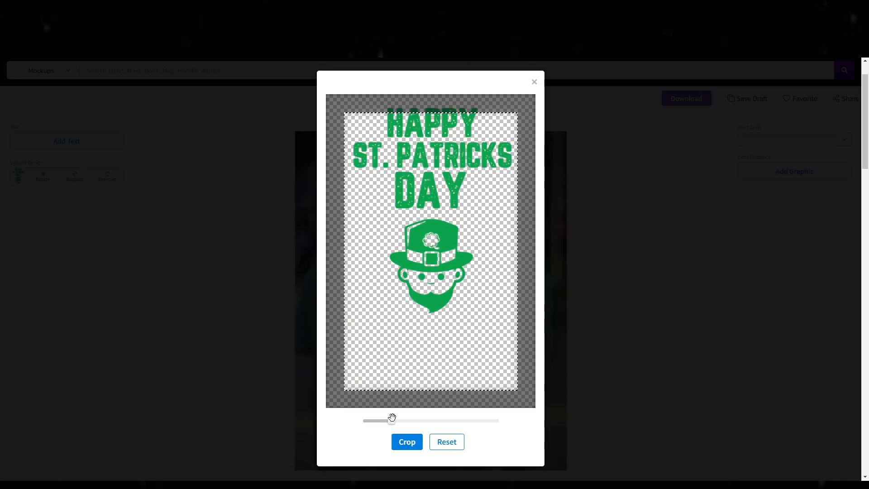
pyautogui.moveTo(451, 276); pyautogui.dragTo(449, 295)
pyautogui.click(407, 441)
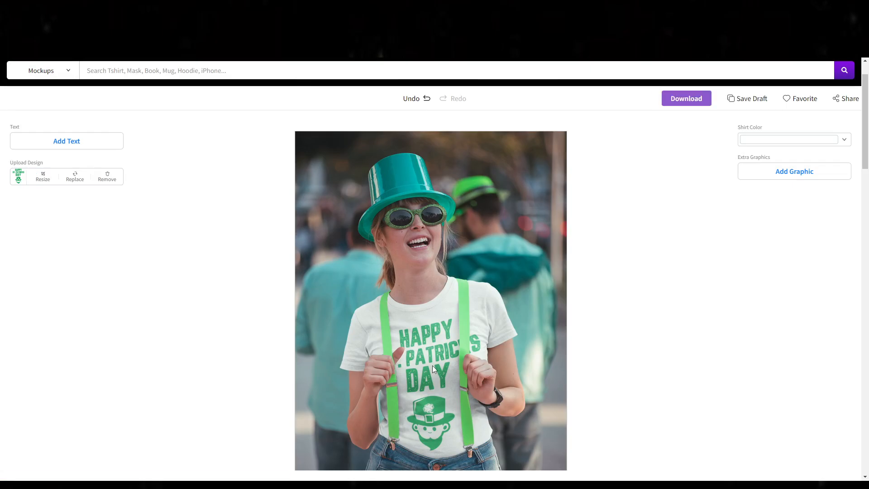
# Step: Look through the suggested mockups below the shirt and open the crop top mockup of a young woman at a St. Patrick's Day party
pyautogui.scroll(-10, 433, 365)
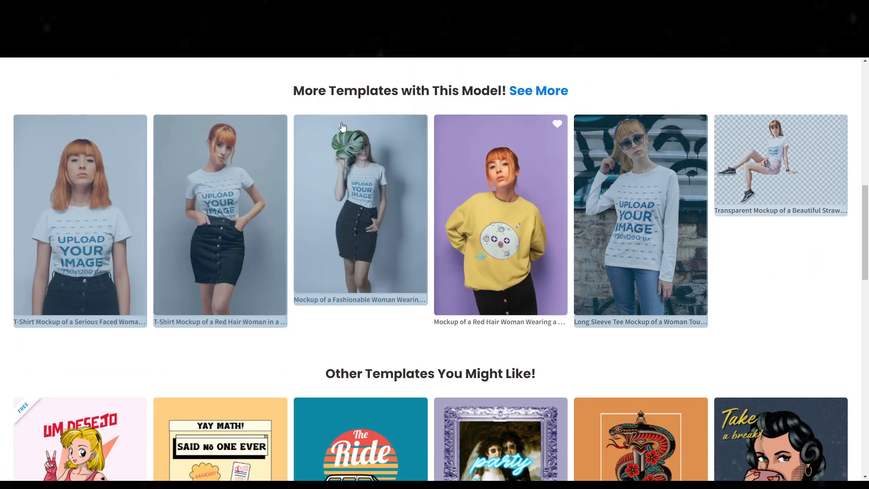
pyautogui.scroll(-3, 633, 340)
pyautogui.scroll(3, 634, 340)
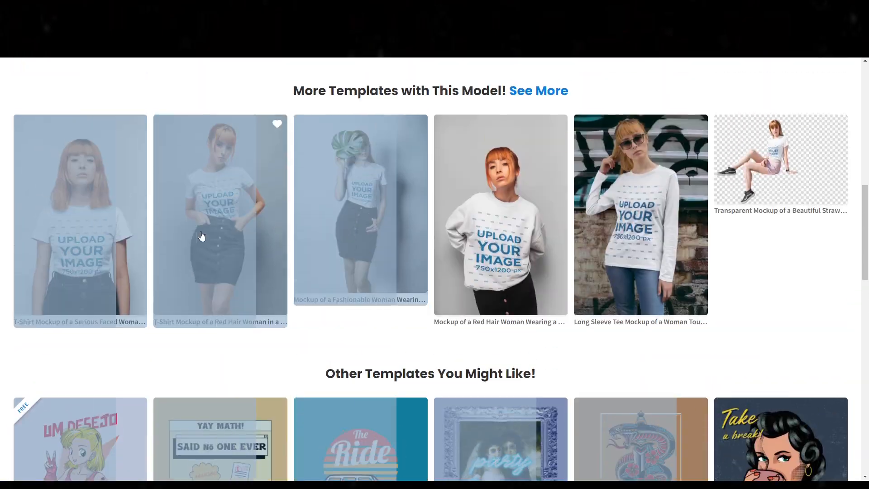
pyautogui.scroll(-10, 202, 236)
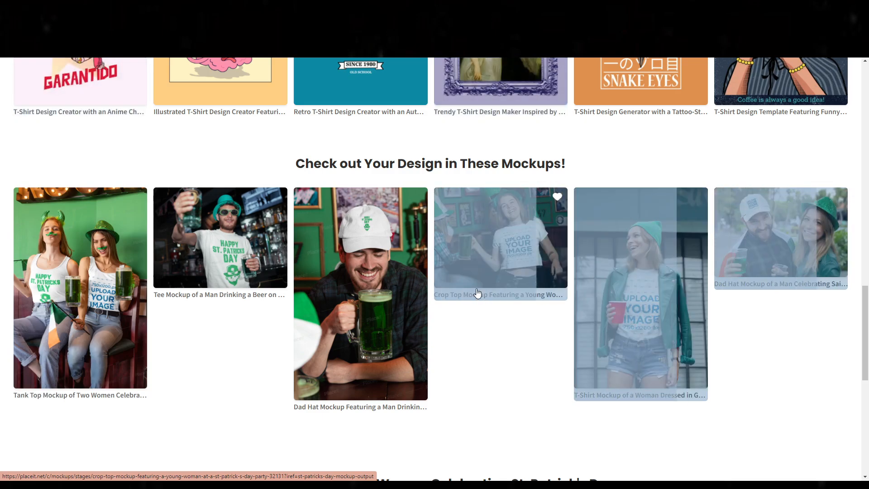
pyautogui.click(477, 293)
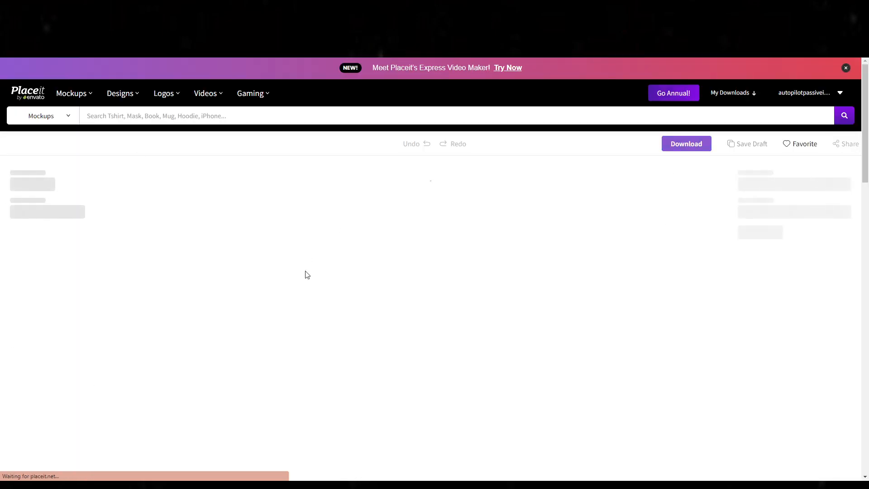
# Step: Upload the "Pog Mo Thoin (1)" design from the device onto the crop top mockup
pyautogui.scroll(-2, 483, 301)
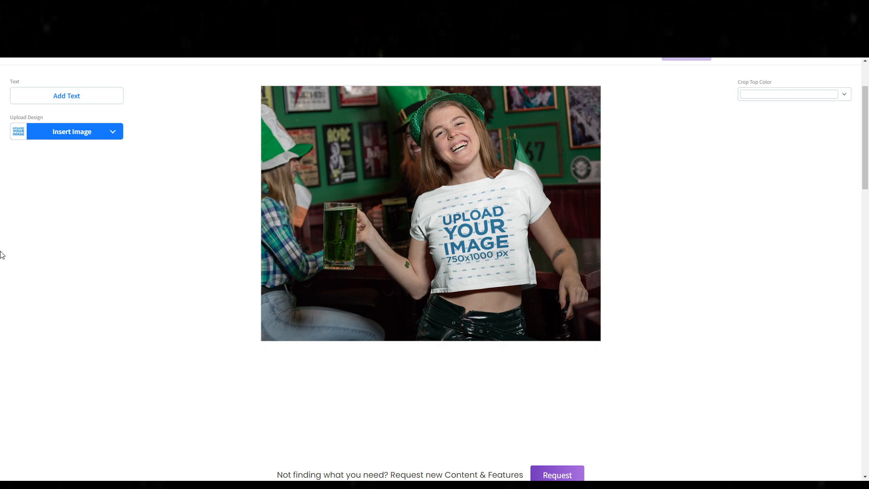
pyautogui.scroll(1, 80, 222)
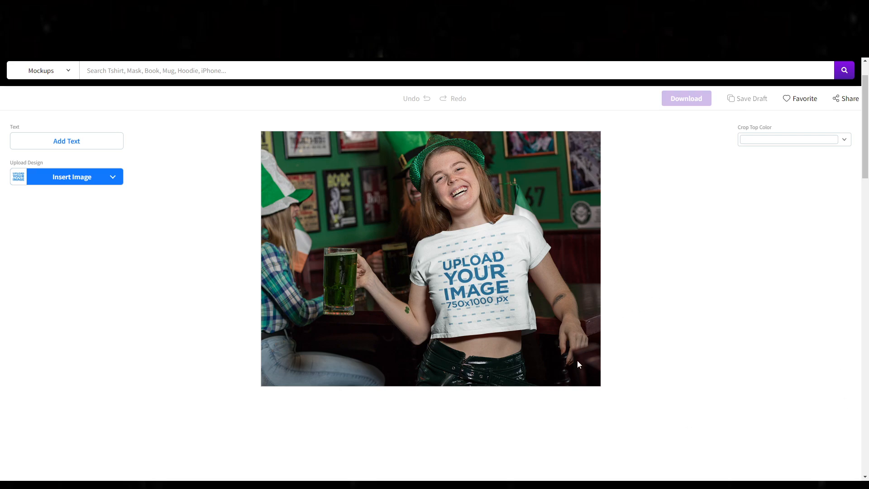
pyautogui.click(55, 181)
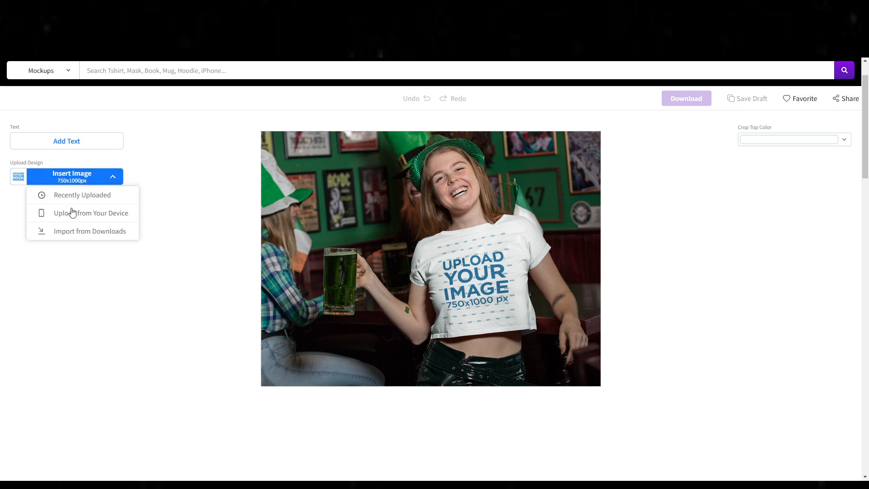
pyautogui.click(71, 215)
pyautogui.click(256, 81)
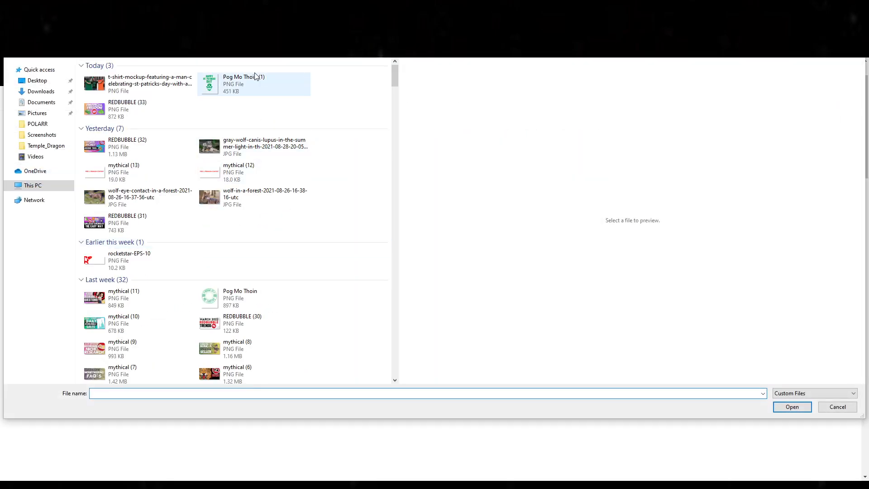
pyautogui.doubleClick(251, 83)
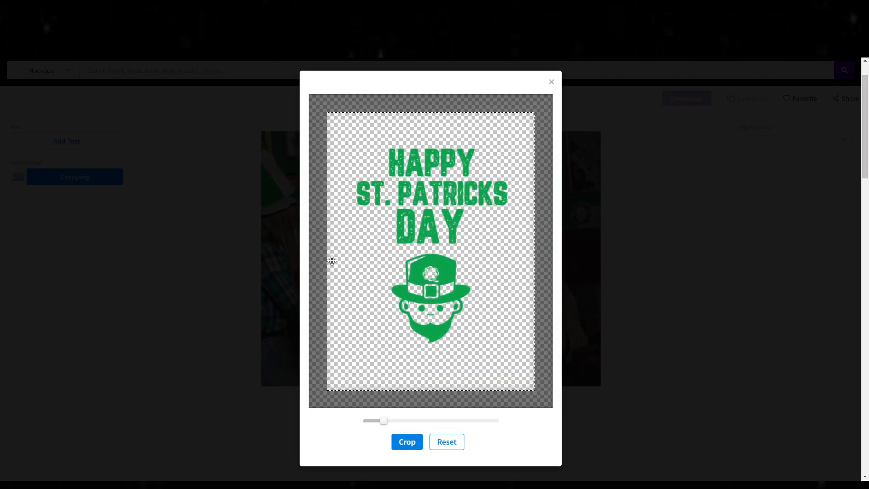
# Step: Enlarge the St. Patrick's Day design and move it higher in the print area with all lettering inside, and crop it
pyautogui.moveTo(408, 362); pyautogui.dragTo(411, 348)
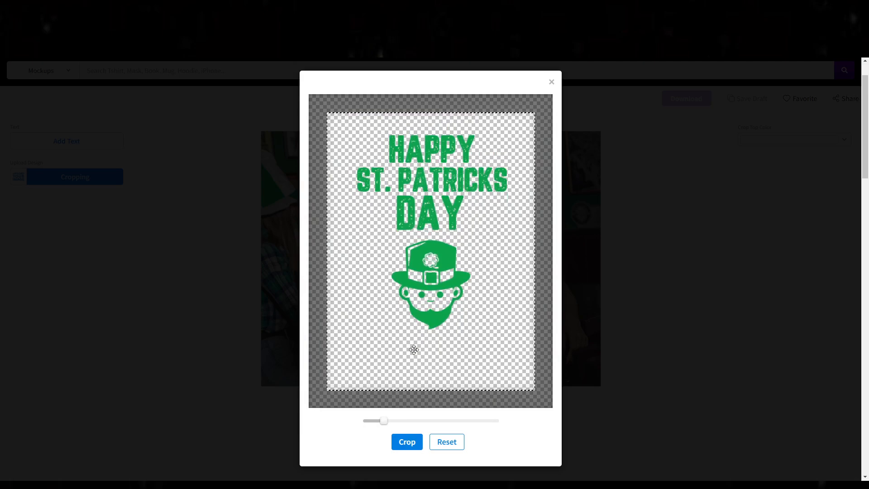
pyautogui.moveTo(383, 419); pyautogui.dragTo(390, 420)
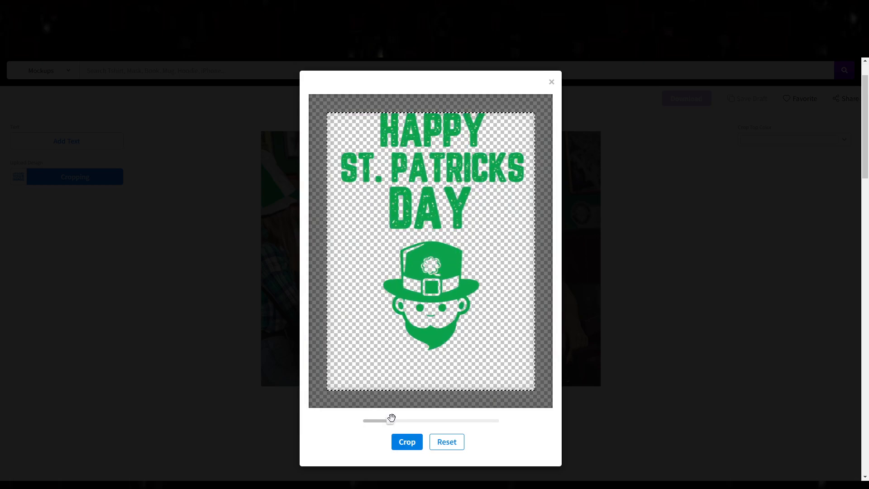
pyautogui.moveTo(422, 351); pyautogui.dragTo(423, 363)
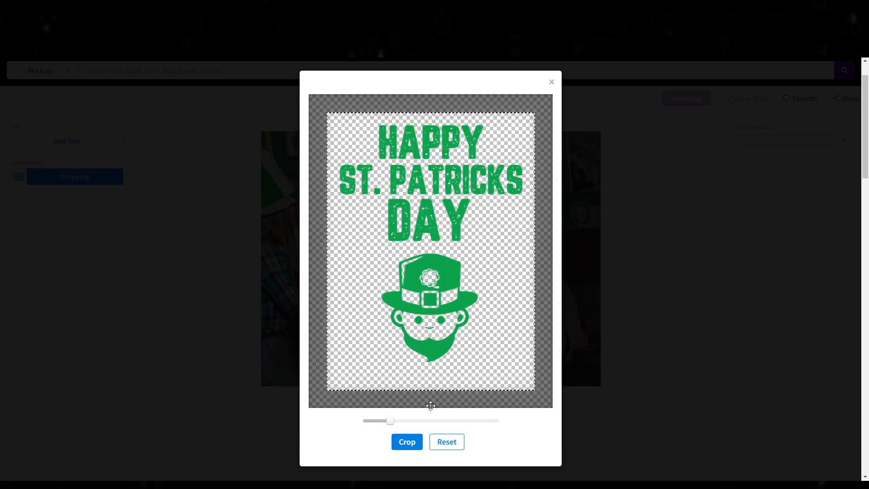
pyautogui.click(421, 447)
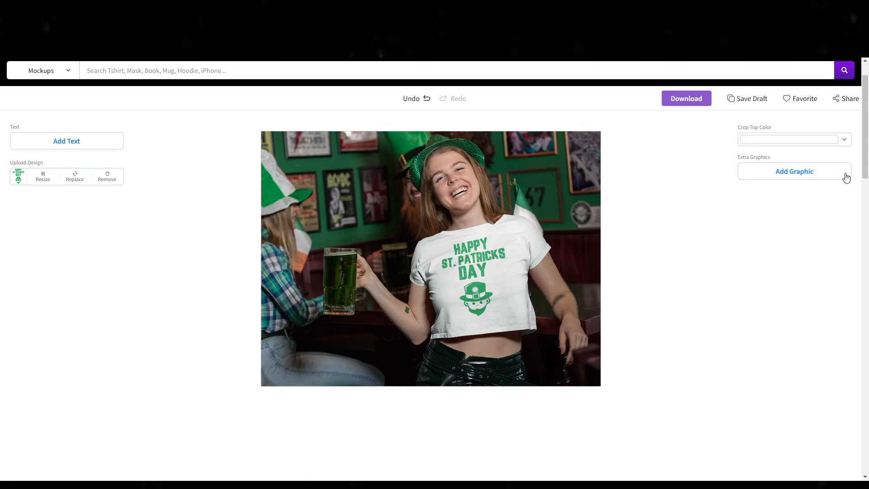
# Step: Try black, purple, blue and turquoise as the crop top color, and settle on black
pyautogui.click(842, 140)
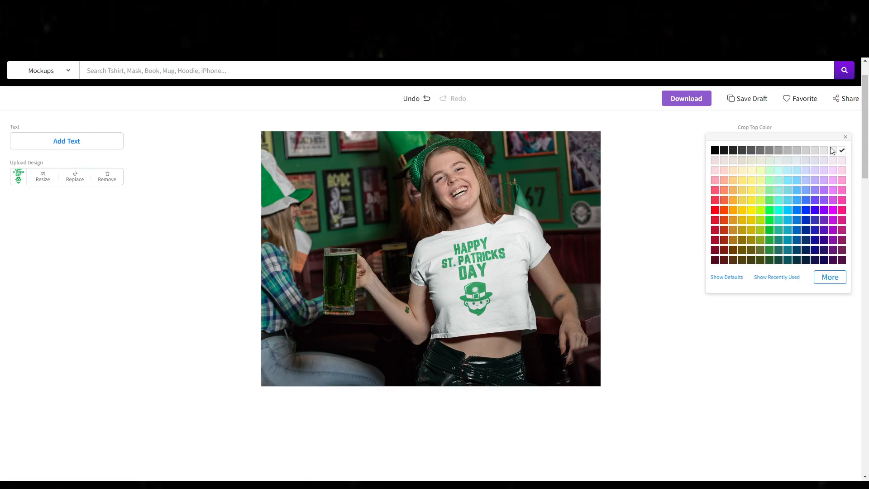
pyautogui.click(715, 151)
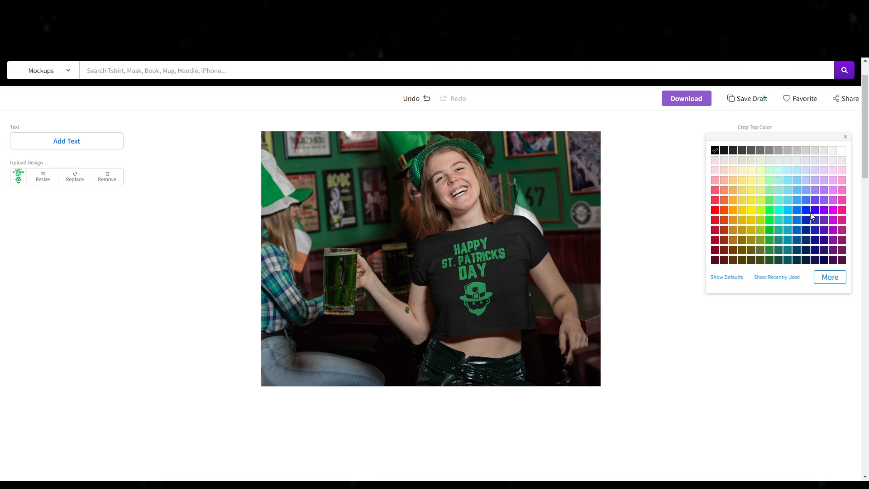
pyautogui.click(803, 232)
pyautogui.click(823, 209)
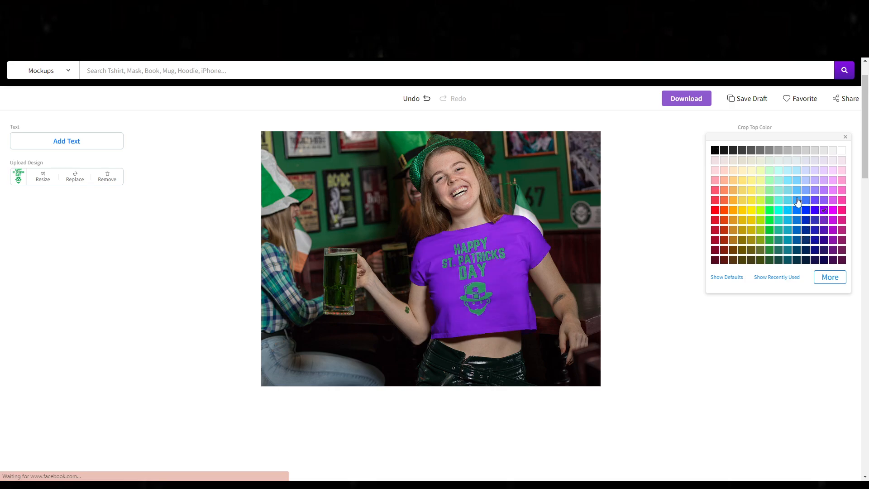
pyautogui.click(795, 201)
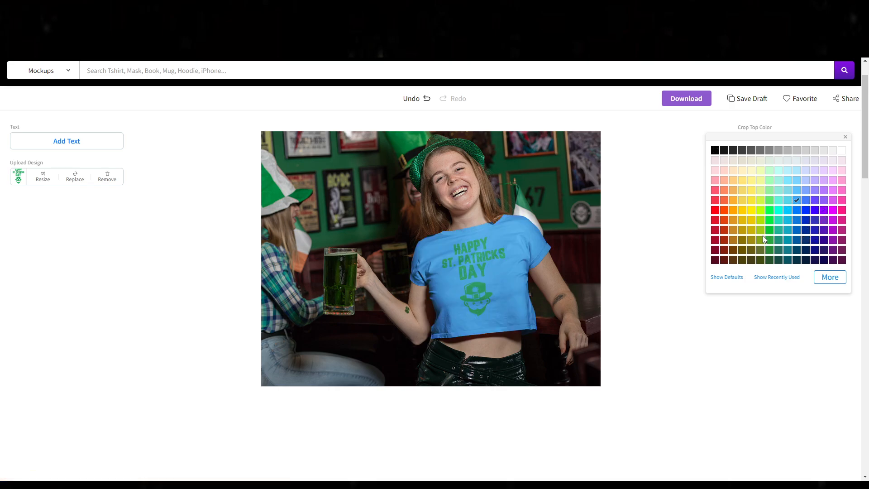
pyautogui.click(779, 200)
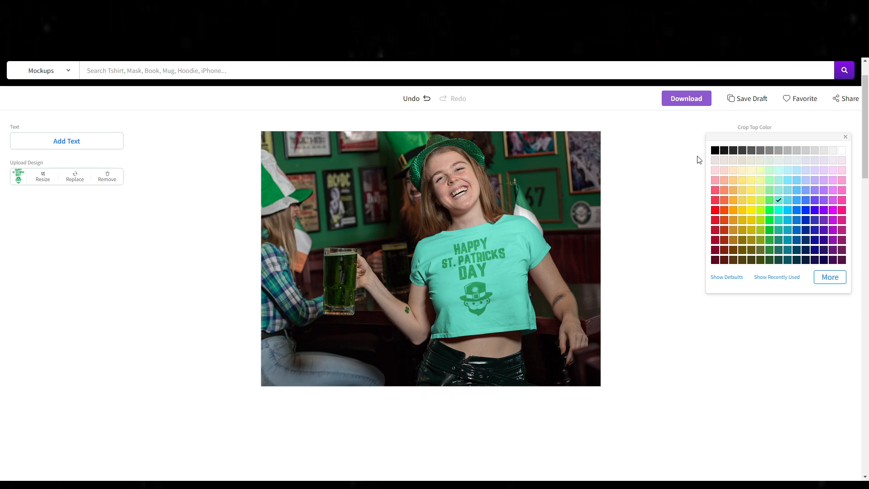
pyautogui.click(716, 152)
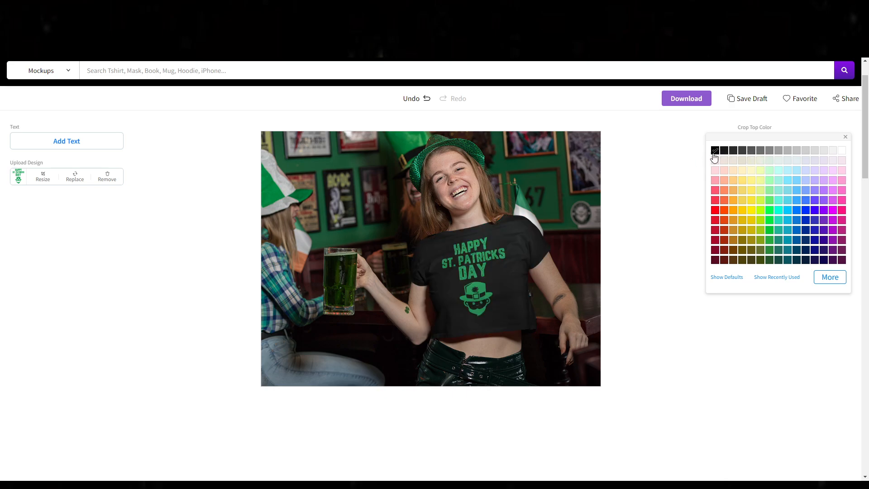
pyautogui.click(682, 374)
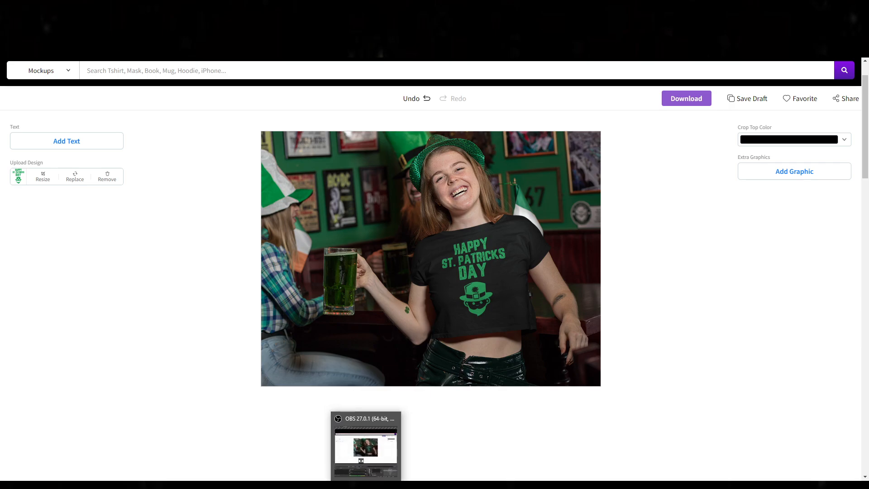
pyautogui.click(362, 475)
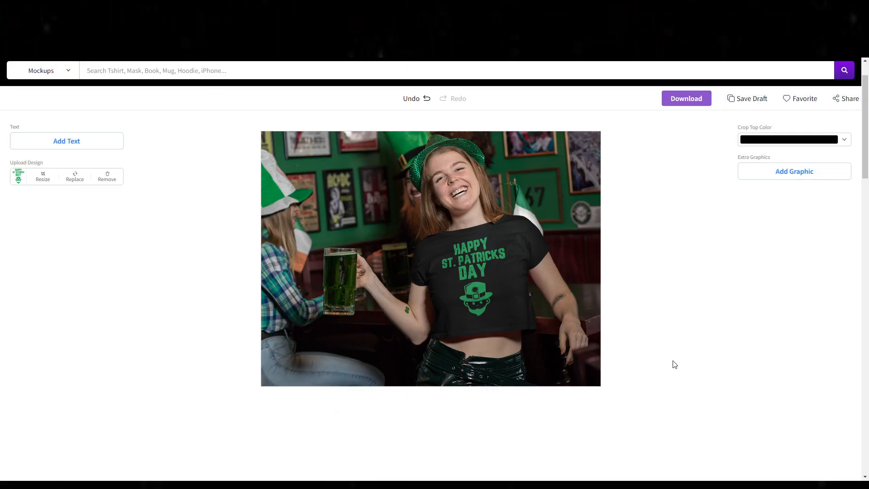
# Step: Widen the search scope from mockups to all categories and return to the Placeit home page
pyautogui.scroll(1, 47, 122)
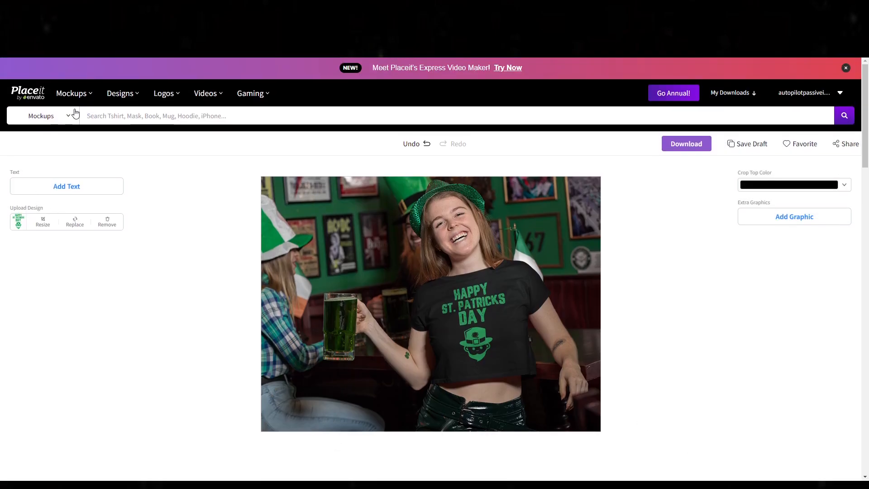
pyautogui.click(68, 115)
pyautogui.click(28, 144)
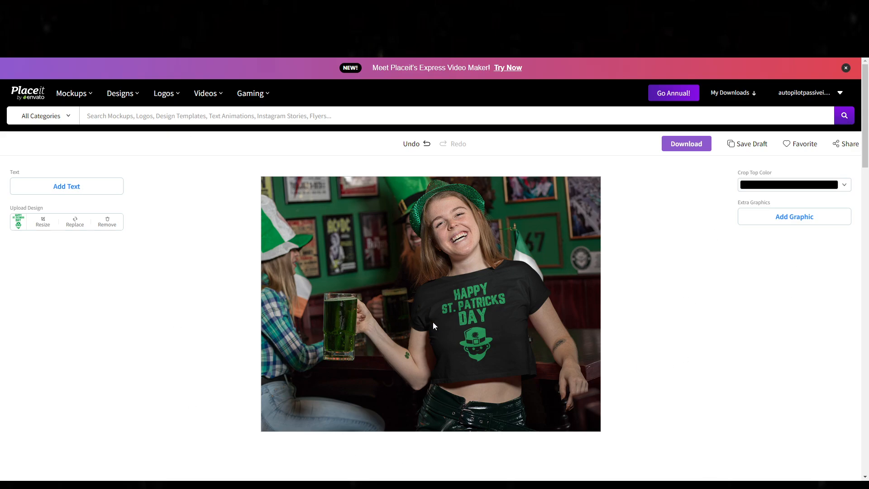
pyautogui.click(32, 98)
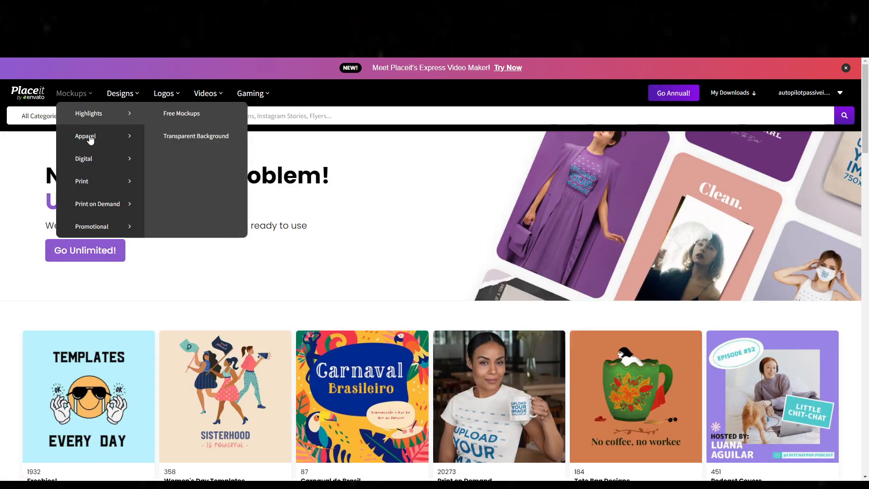
# Step: Search all categories for "gaming logo" and look through the logo templates found
pyautogui.moveTo(137, 101)
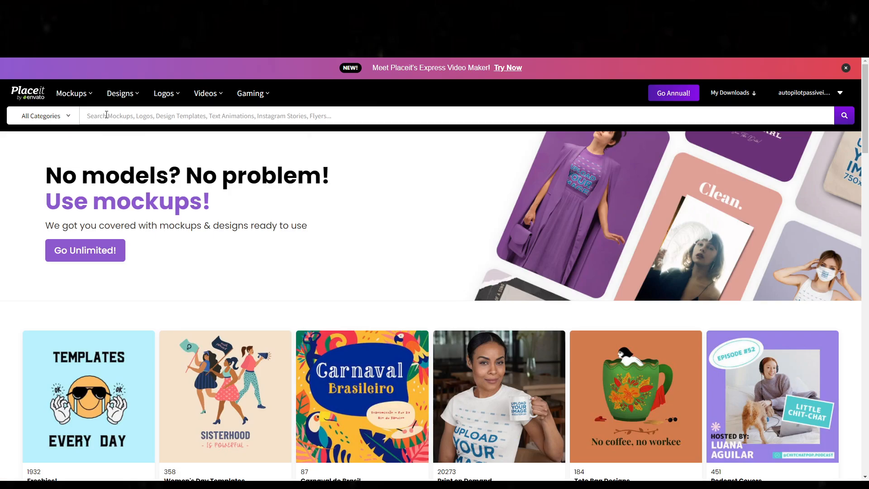
pyautogui.write('gaming')
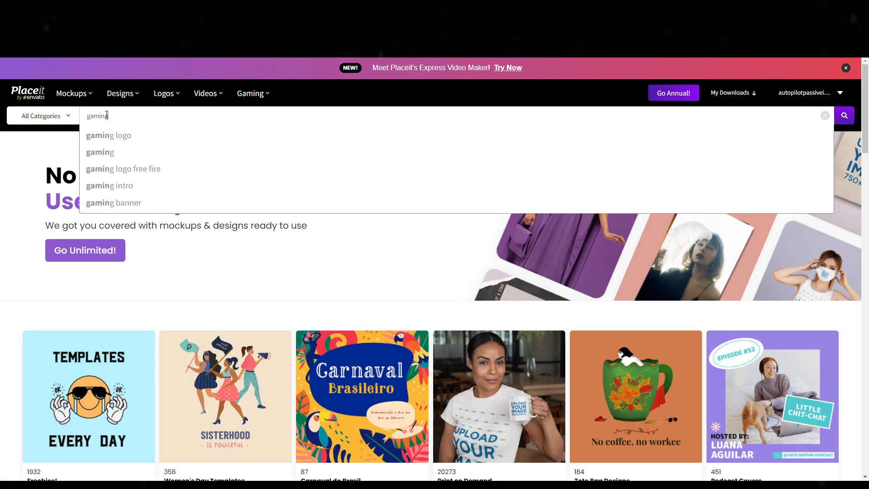
pyautogui.write(' logo')
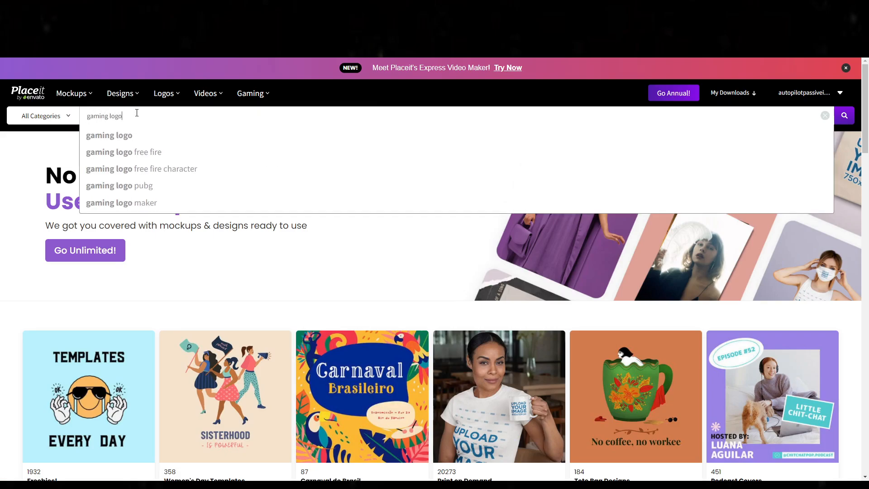
pyautogui.press('Return')
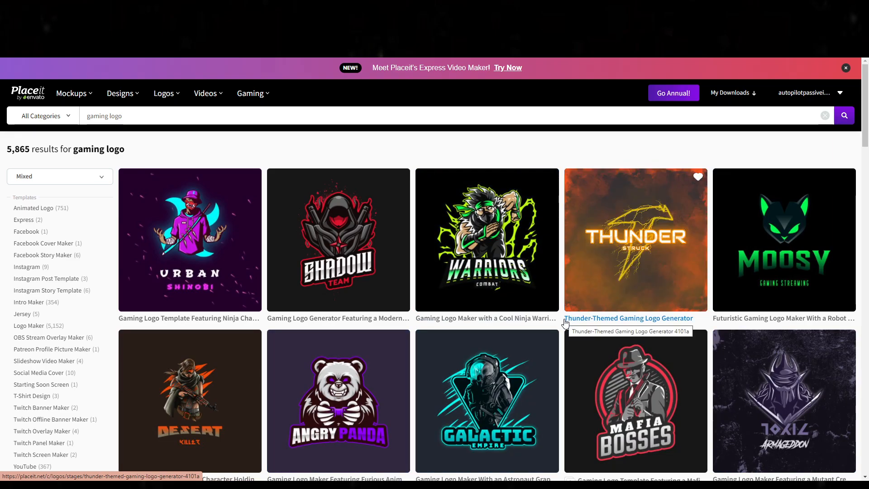
pyautogui.scroll(-5, 445, 358)
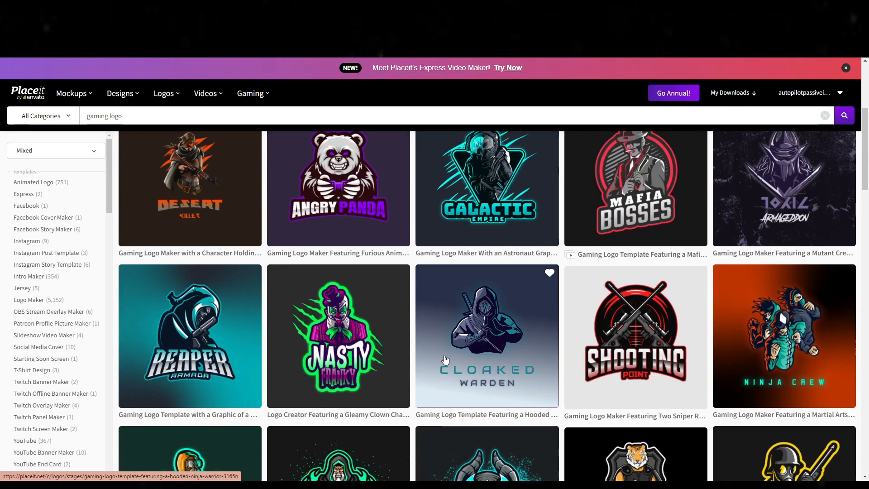
pyautogui.scroll(5, 445, 358)
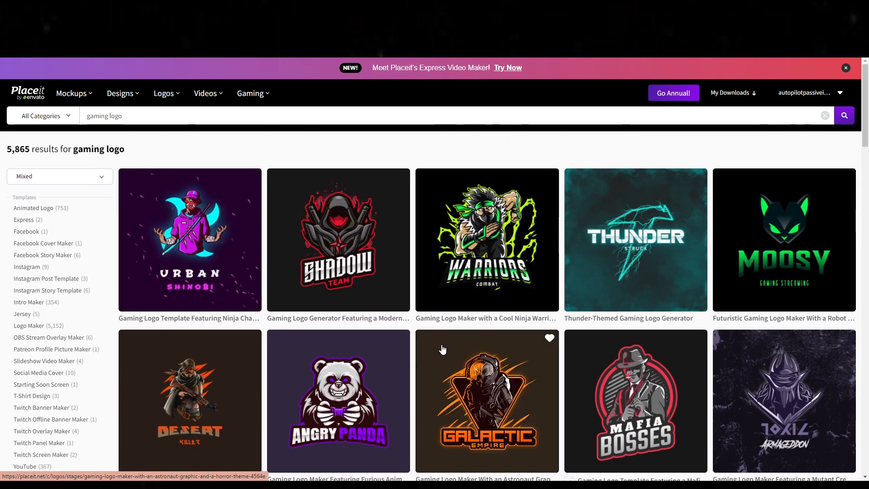
pyautogui.scroll(-6, 407, 353)
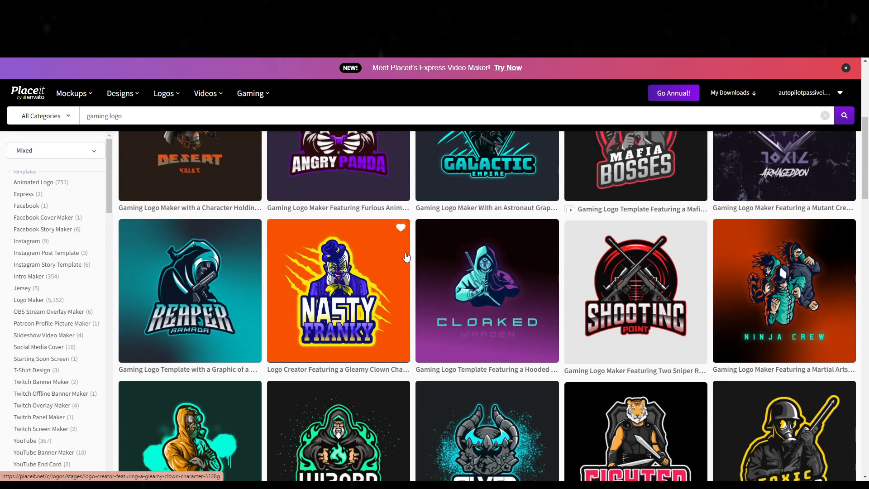
pyautogui.scroll(-3, 422, 397)
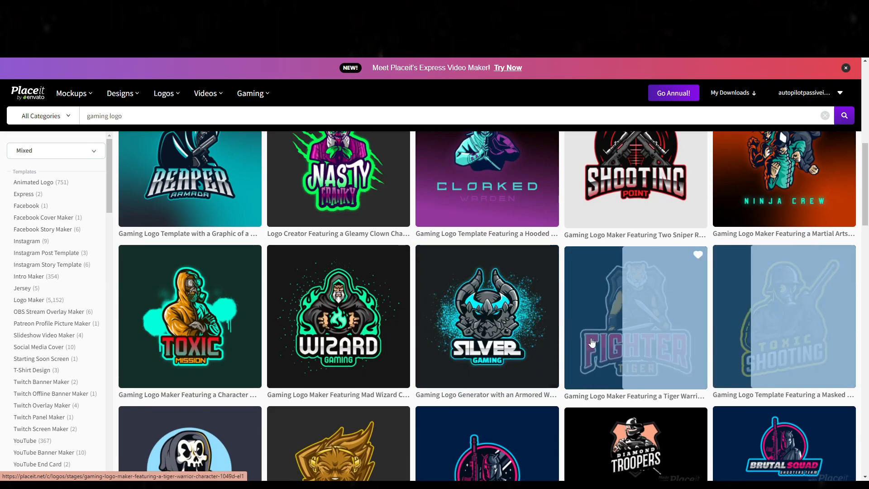
pyautogui.scroll(4, 222, 358)
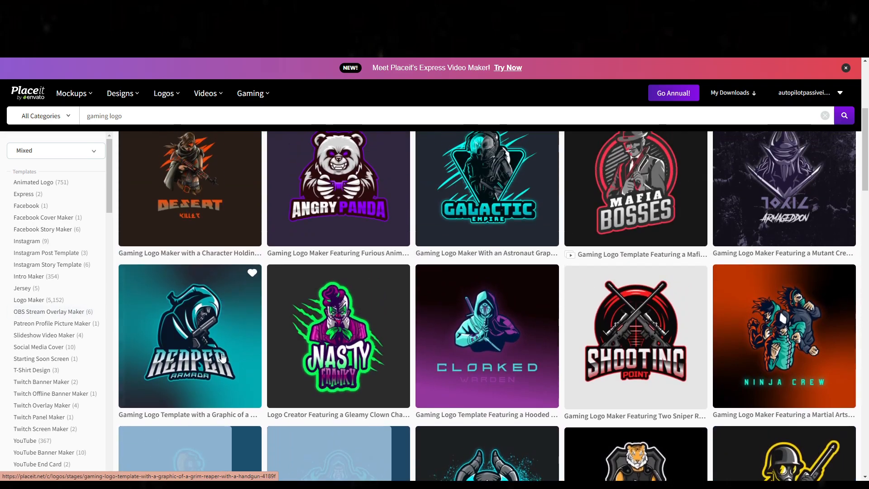
pyautogui.scroll(5, 222, 358)
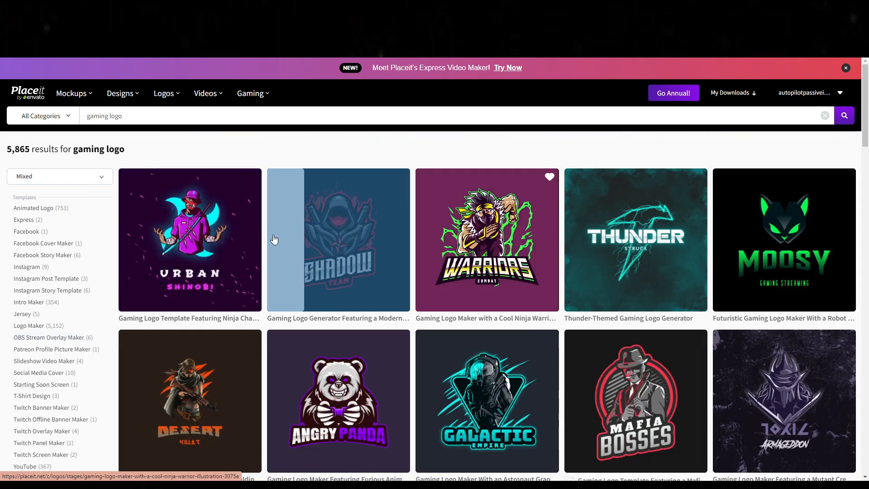
# Step: Replace the search term with "youtube intro" and look through the intro video templates
pyautogui.moveTo(149, 115); pyautogui.dragTo(3, 82)
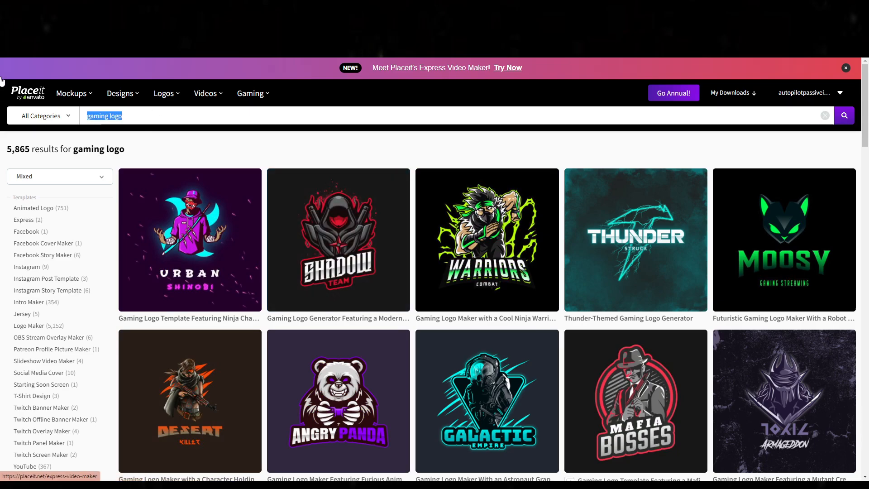
pyautogui.write('youtub e ib')
pyautogui.press('BackSpace')
pyautogui.press('BackSpace')
pyautogui.press('BackSpace')
pyautogui.press('BackSpace')
pyautogui.press('BackSpace')
pyautogui.write('e int')
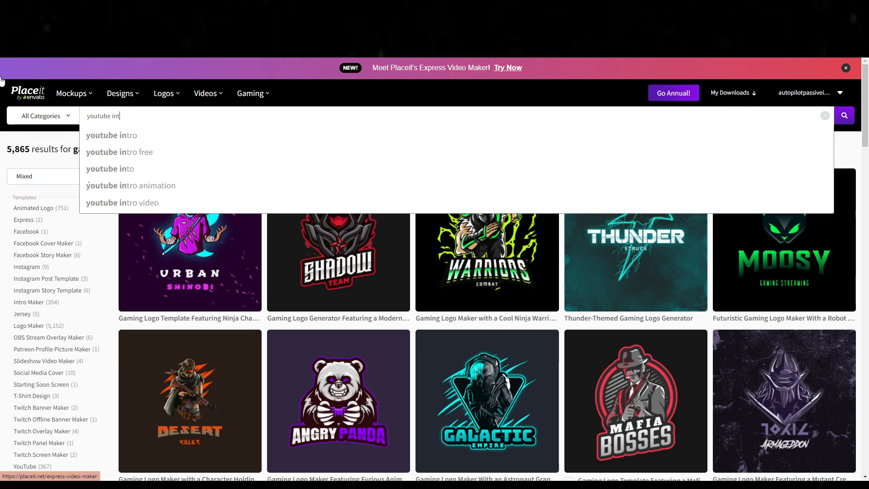
pyautogui.write('ro')
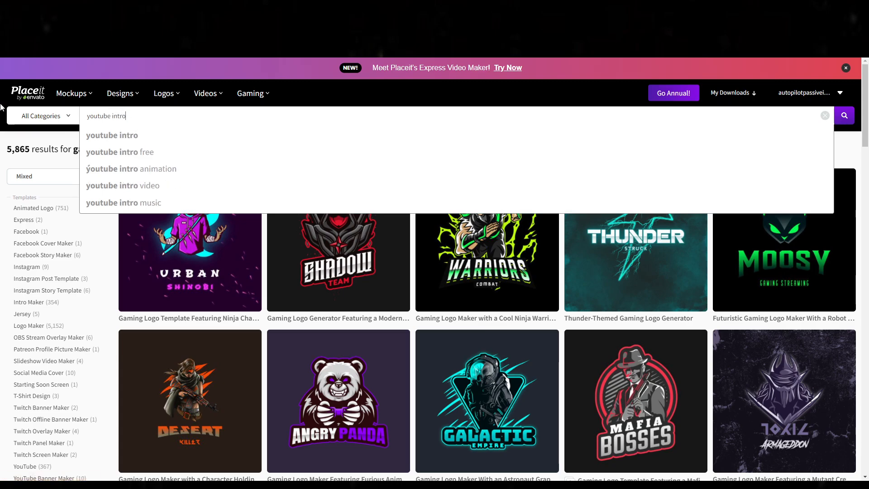
pyautogui.press('Return')
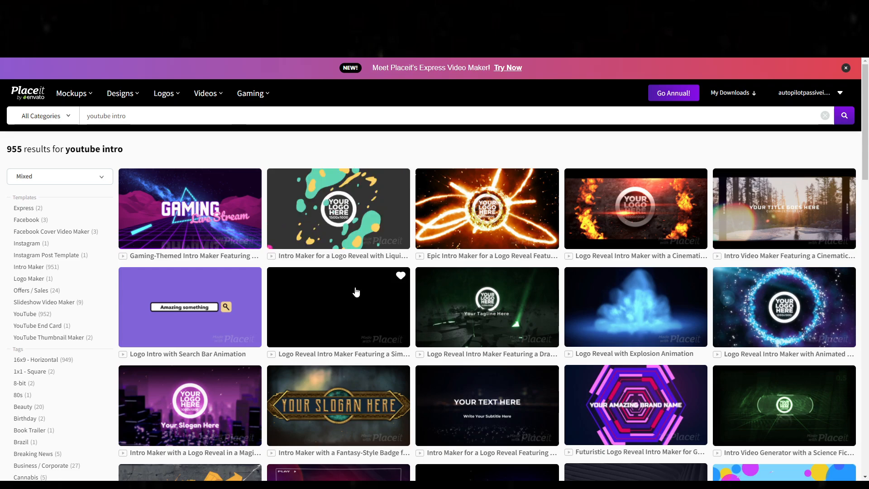
pyautogui.scroll(-10, 354, 291)
pyautogui.scroll(6, 254, 336)
pyautogui.scroll(5, 434, 167)
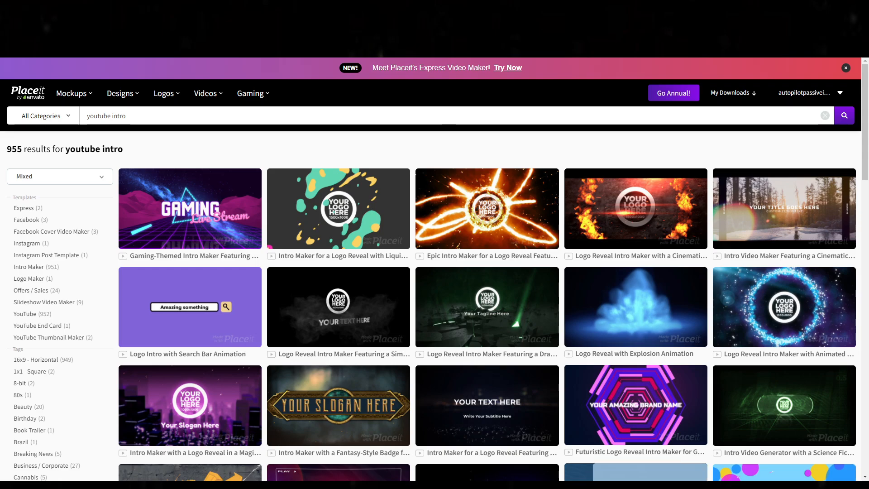
pyautogui.click(421, 486)
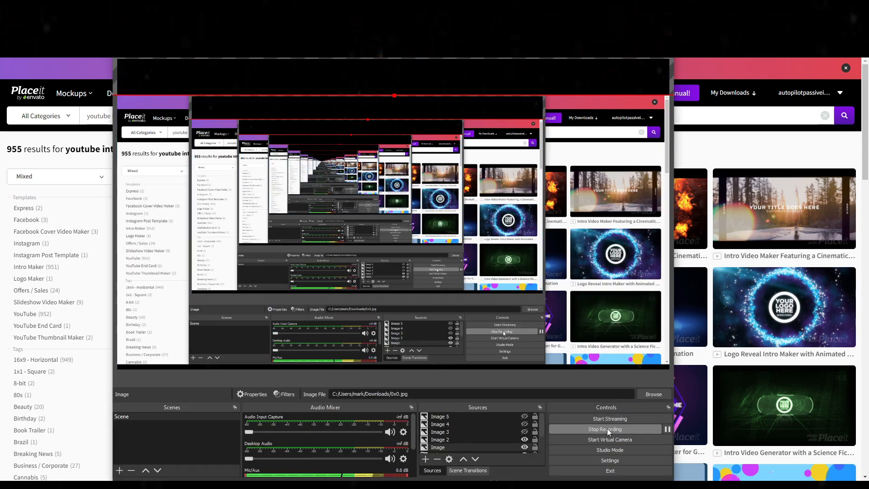